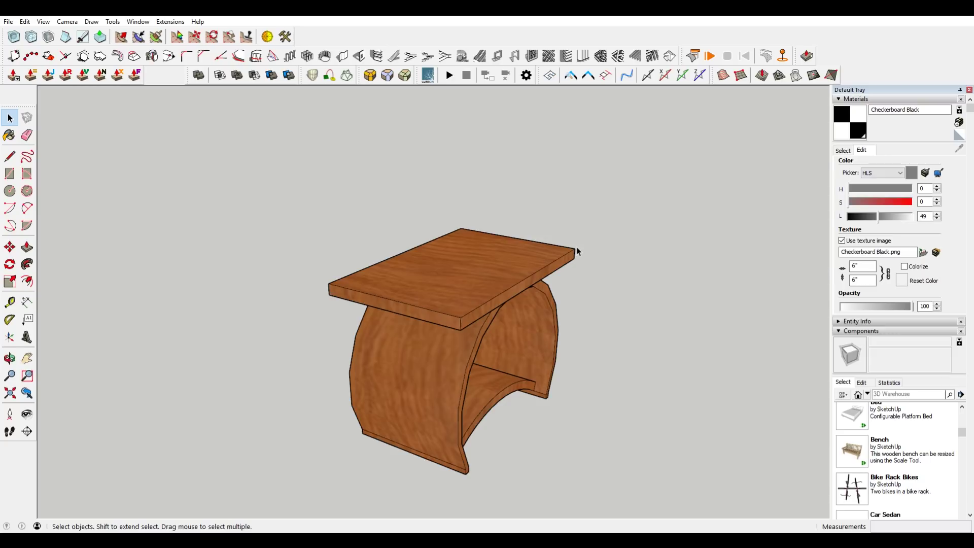
Open the table and its tabletop group for editing and select the whole board
left_click(538, 257)
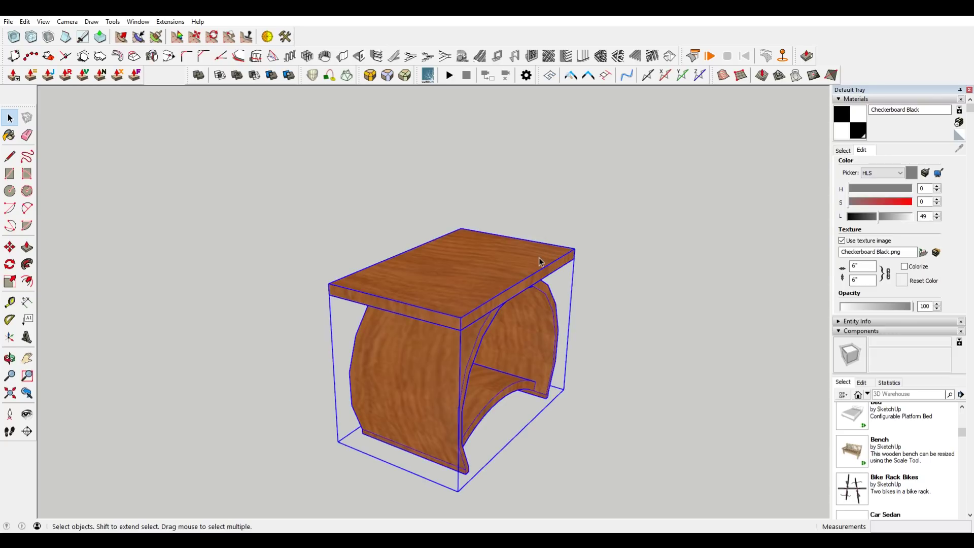
left_click(613, 246)
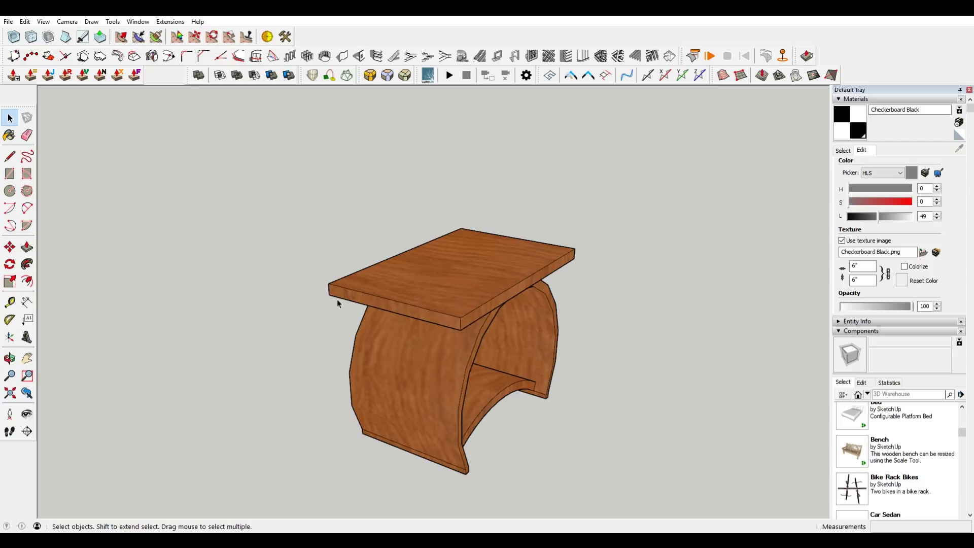
double_click(482, 261)
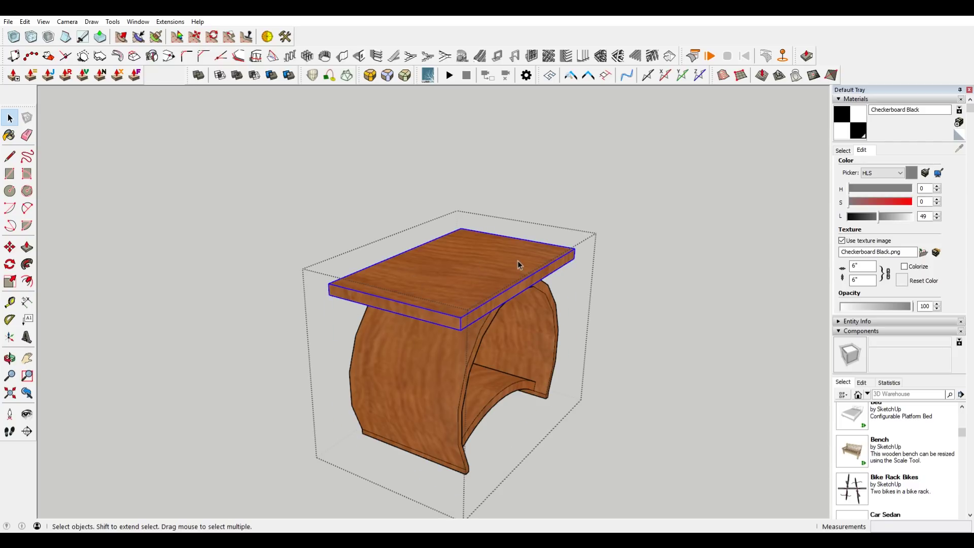
double_click(445, 291)
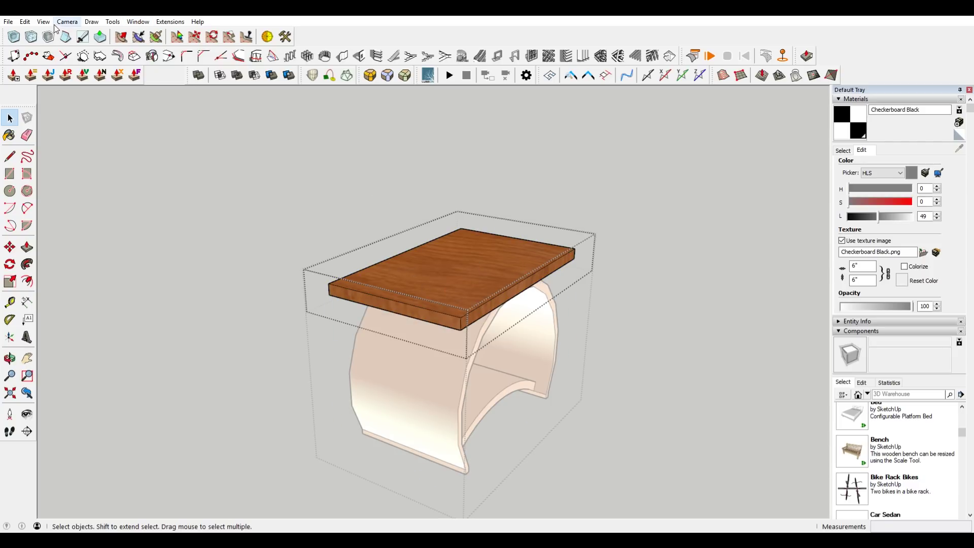
left_click(115, 22)
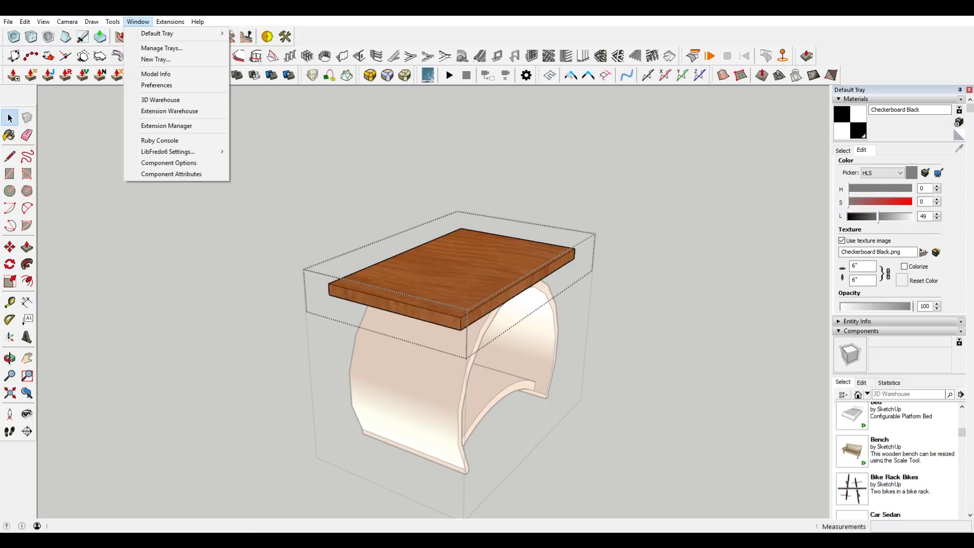
left_click(137, 22)
left_click(458, 255)
triple_click(456, 254)
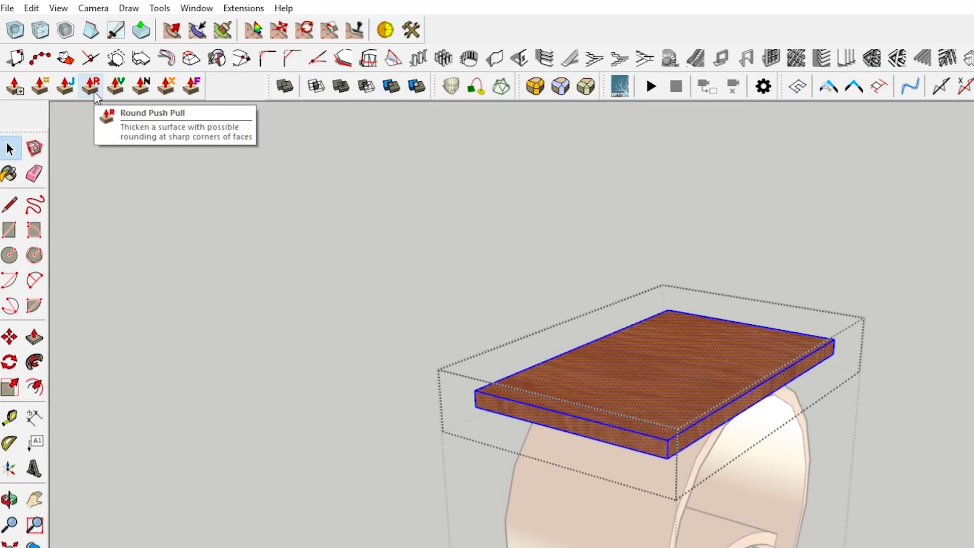
Thicken the board upward with Round Push Pull so its edges are rounded
left_click(94, 91)
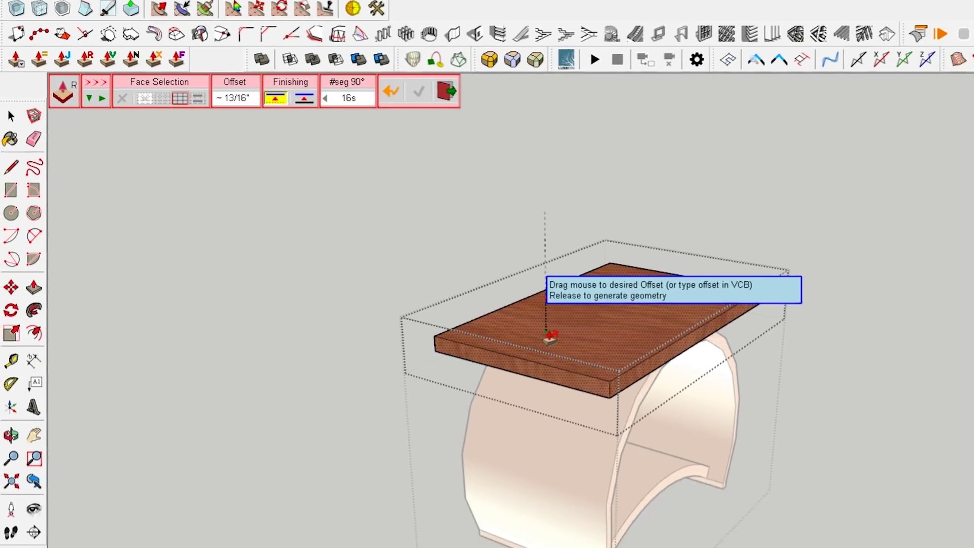
left_click_drag(551, 336, 550, 337)
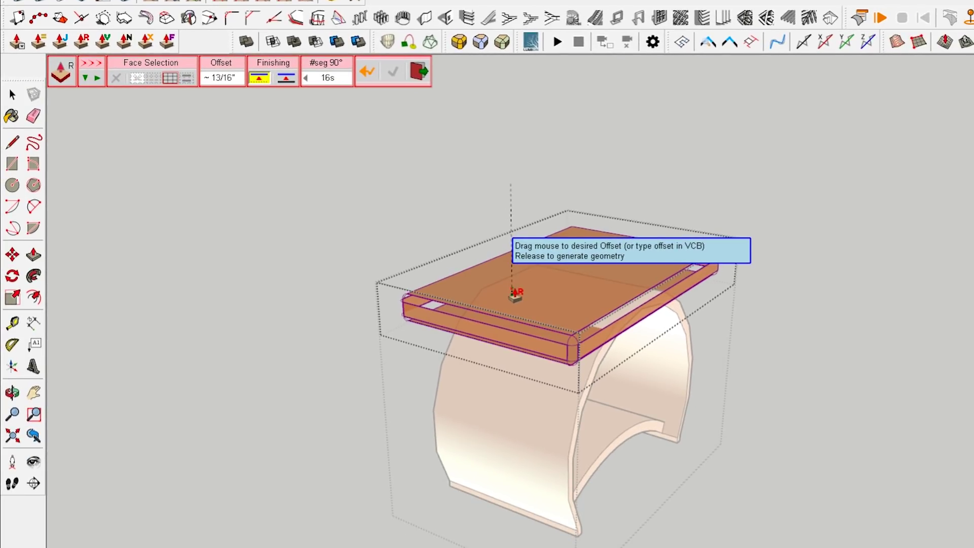
left_click_drag(515, 293, 516, 293)
middle_click_drag(609, 305, 745, 290)
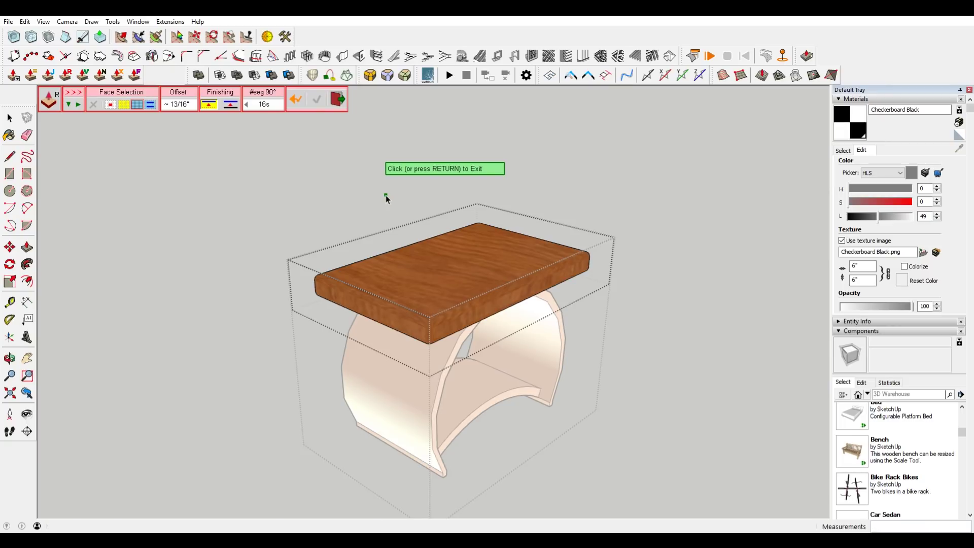
left_click(386, 195)
middle_click_drag(361, 211, 406, 214)
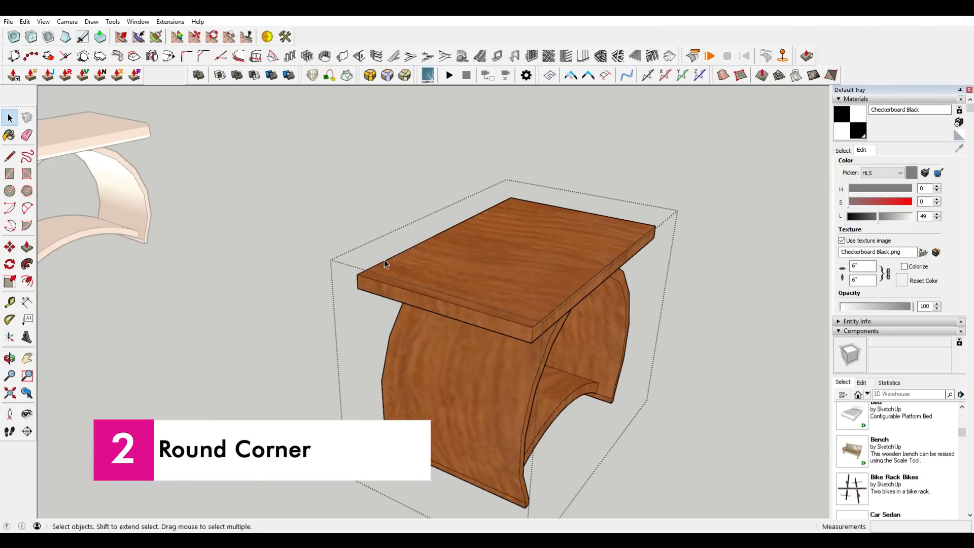
Select the tabletop's top face and edges and start Fredo6 Round Corner on them
double_click(564, 267)
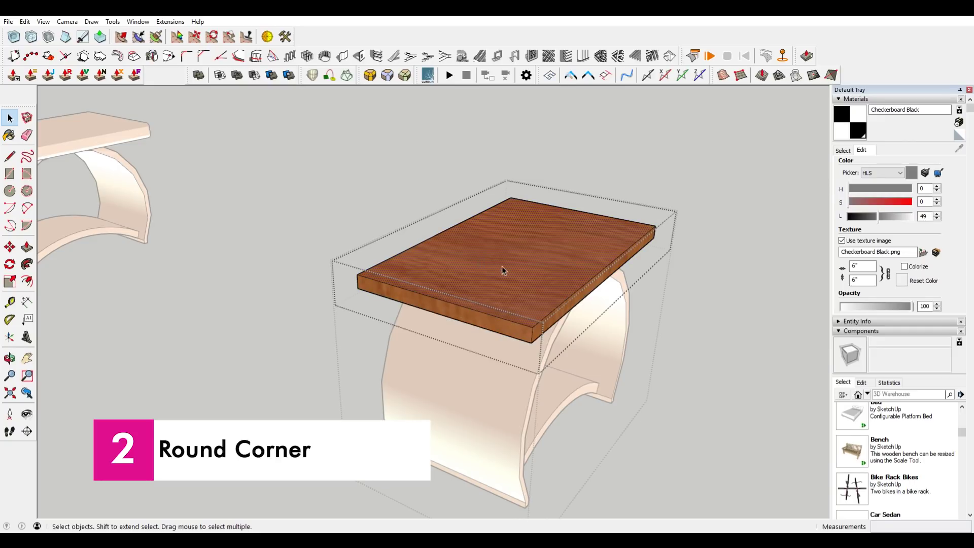
double_click(510, 272)
left_click(111, 22)
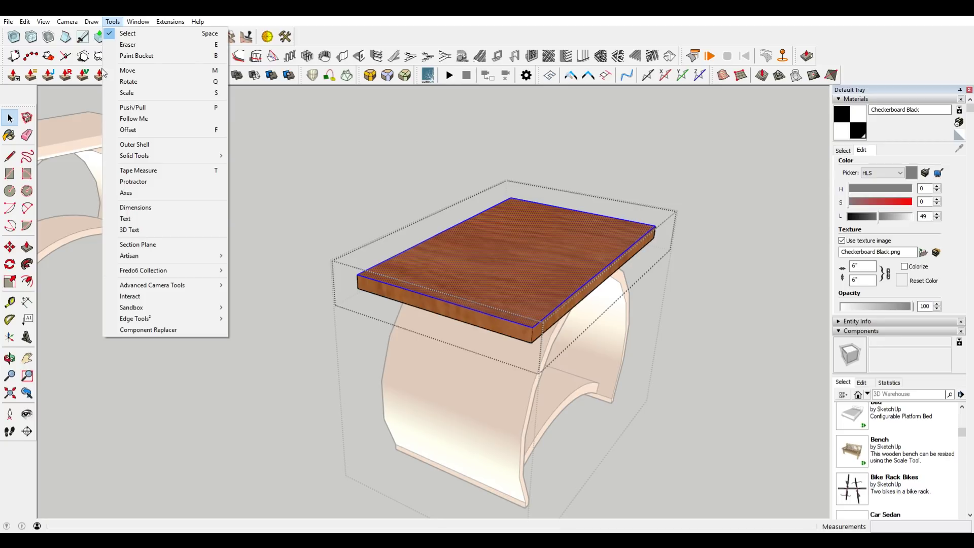
mouse_move(187, 270)
mouse_move(264, 293)
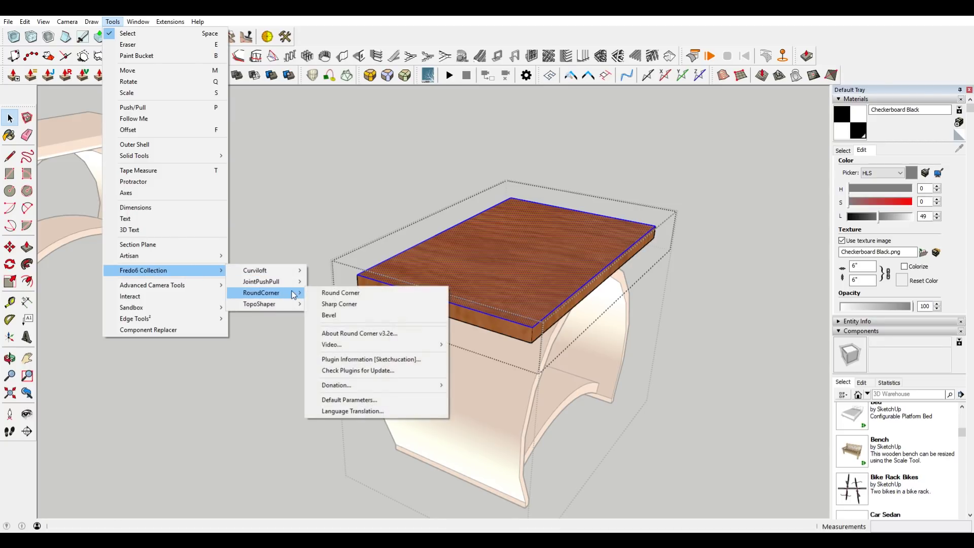
left_click(340, 292)
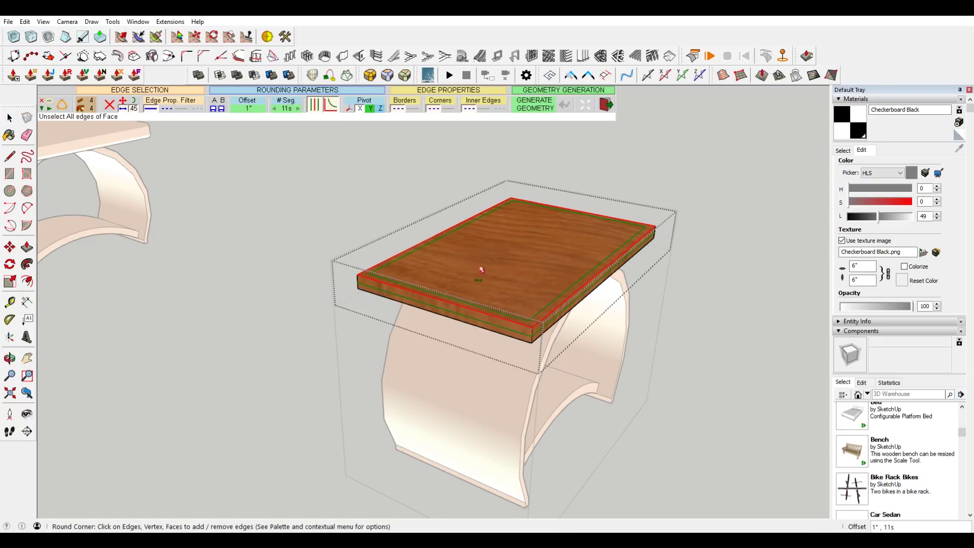
Set the Round Corner offset to 3/4" and toggle the plain-edge filter
scroll(544, 324, "up", 3)
scroll(544, 323, "up", 1)
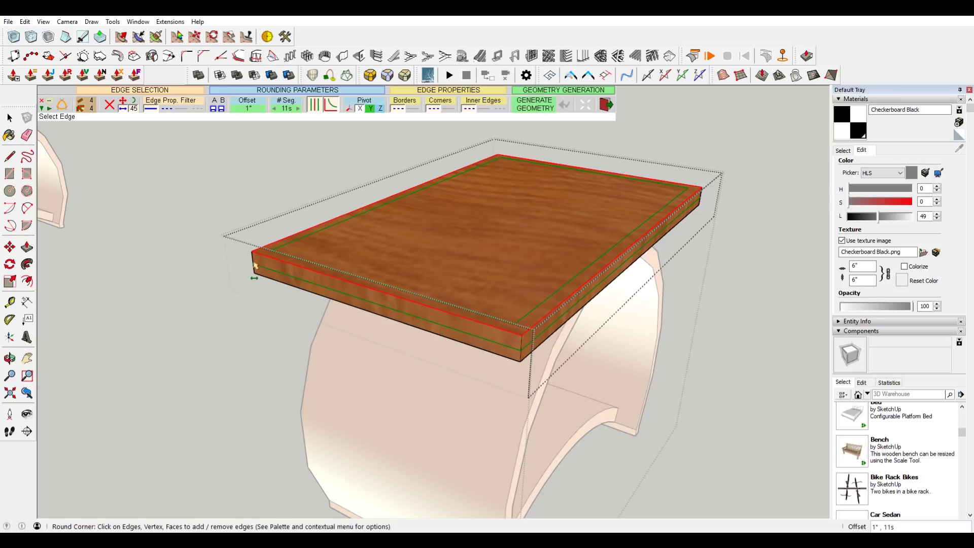
left_click(248, 106)
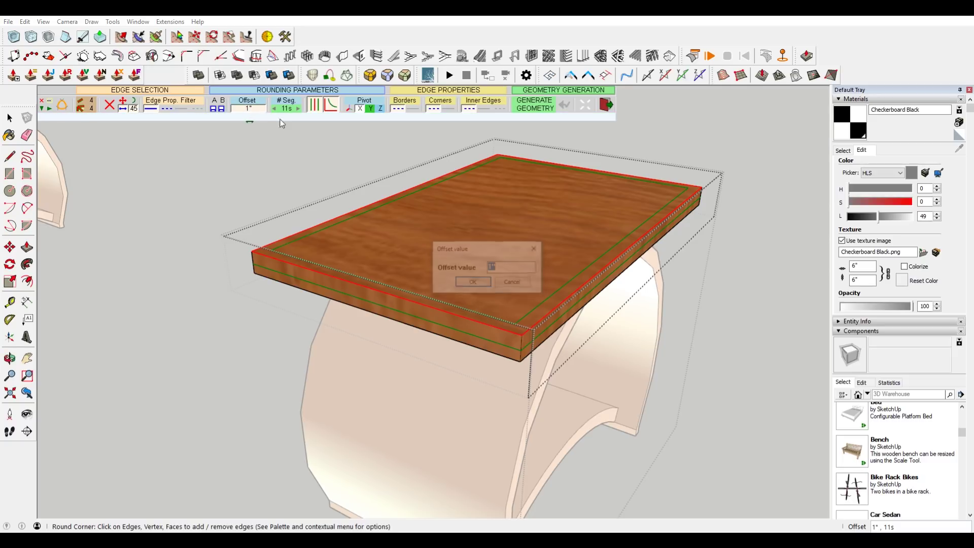
type("3/4")
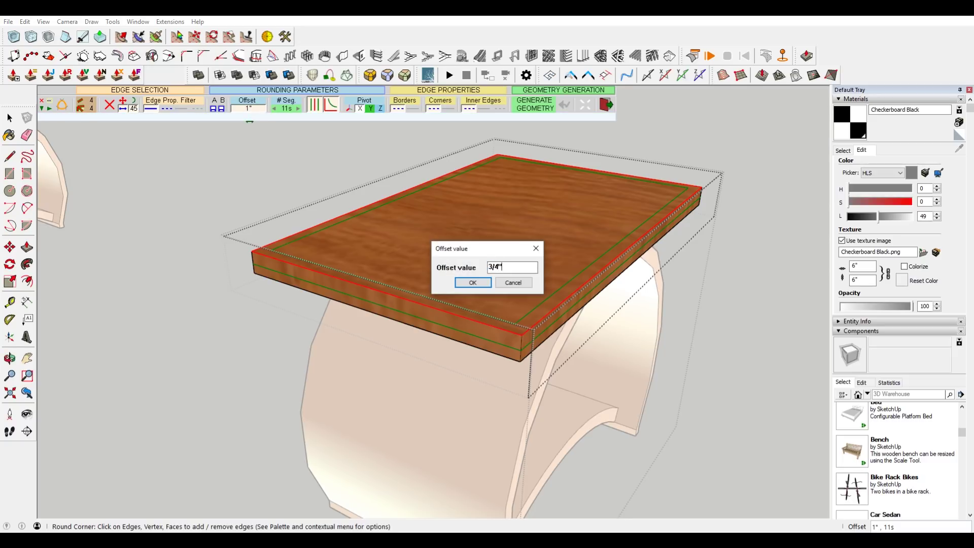
key("Return")
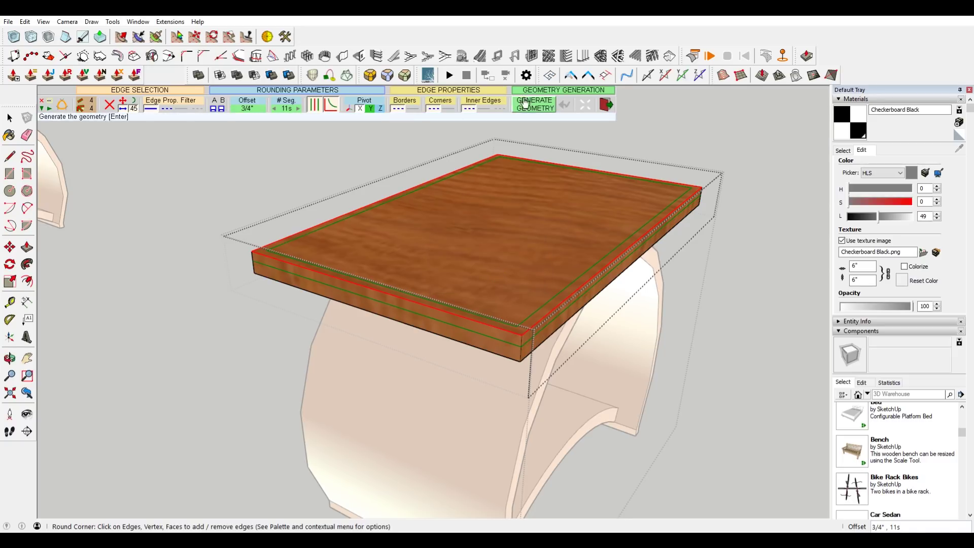
left_click(168, 109)
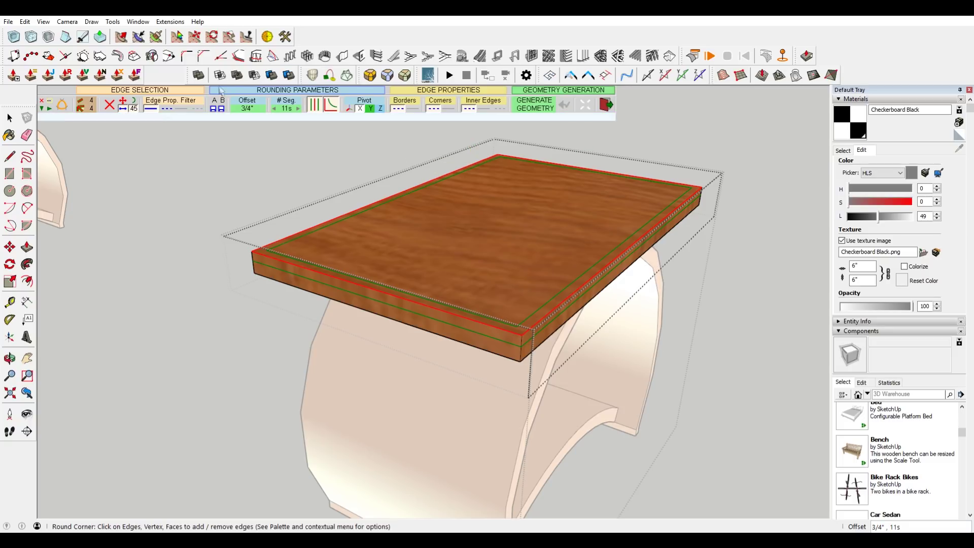
Apply the 3/4" rounding, show hidden geometry, then exit Round Corner and zoom out
left_click(355, 170)
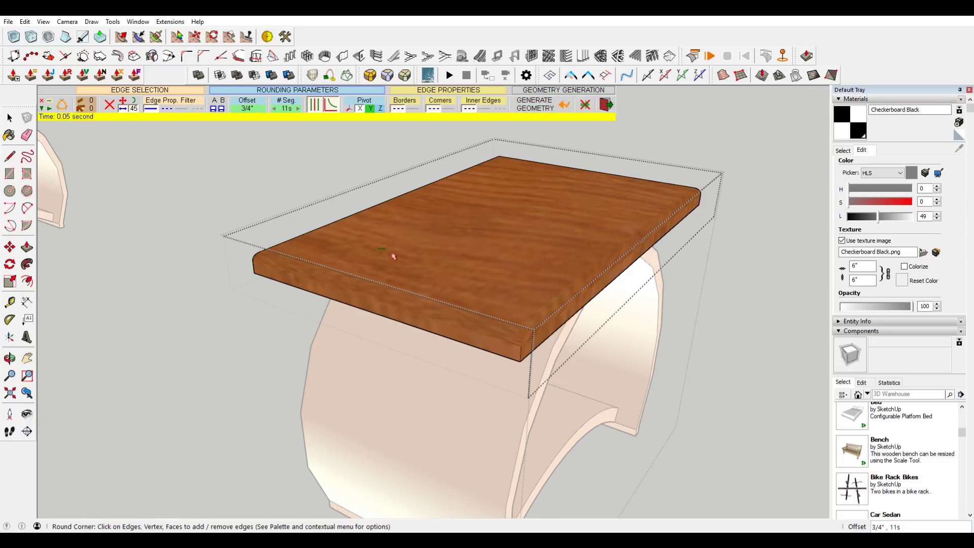
middle_click_drag(392, 254, 473, 213)
left_click(43, 22)
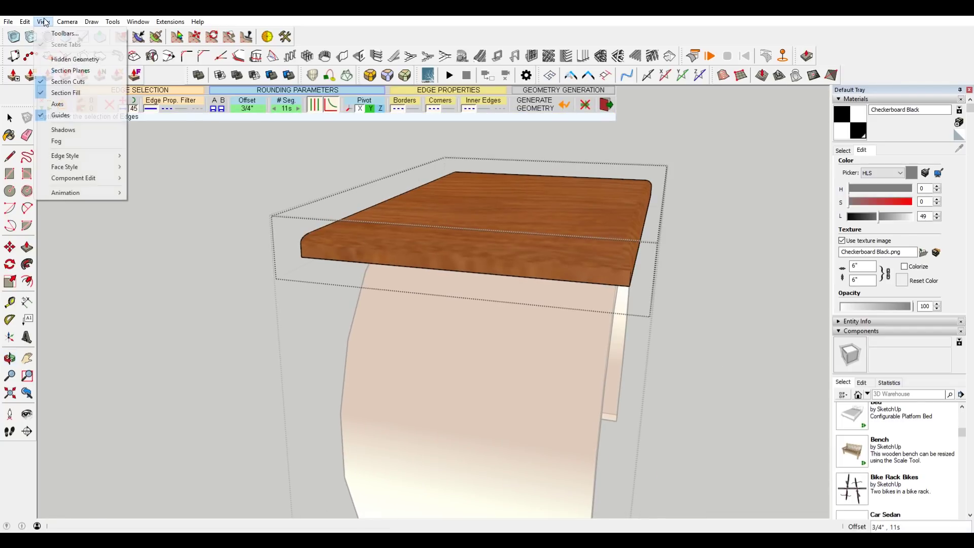
left_click(71, 59)
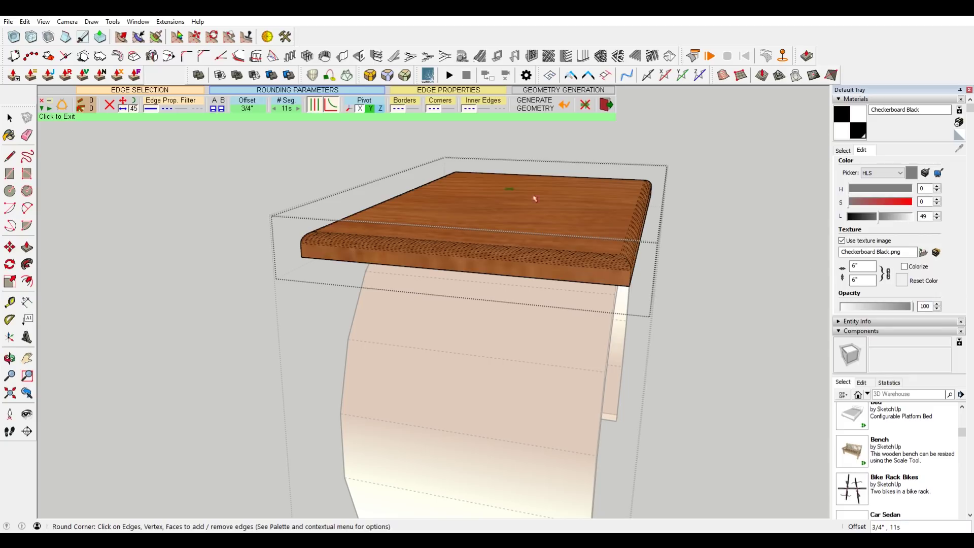
left_click(606, 104)
scroll(725, 243, "down", 3)
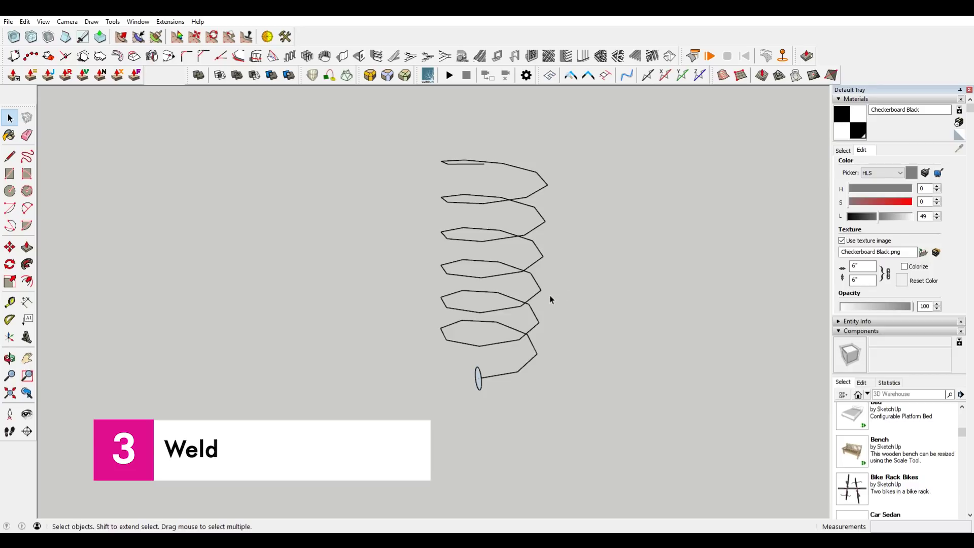
Select one helix edge, then add the upper turns, lower turns and tail
left_click_drag(395, 146, 626, 355)
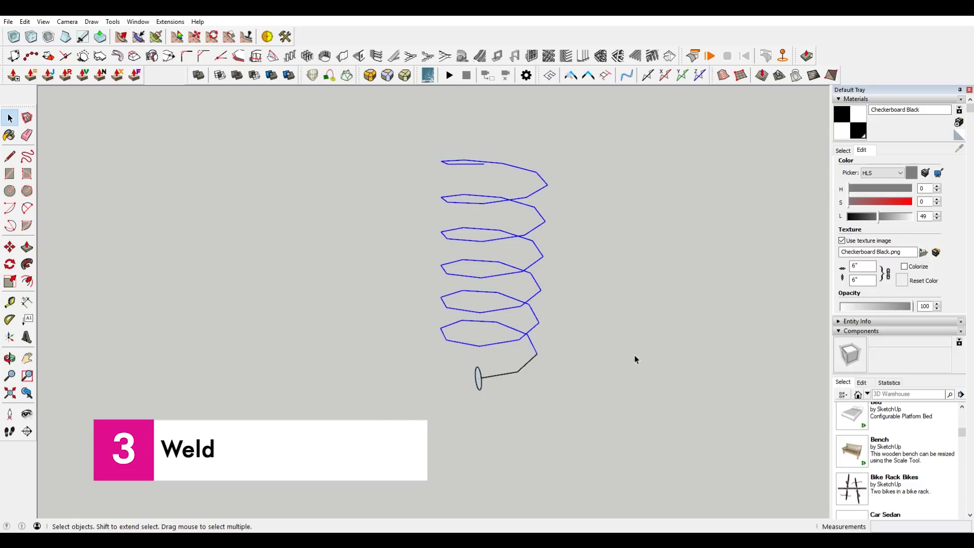
left_click(634, 359)
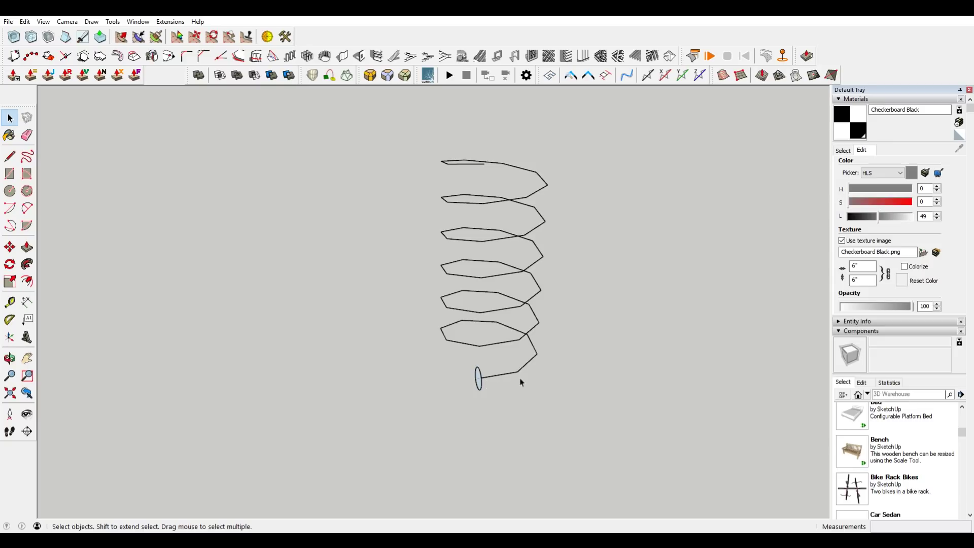
left_click(479, 164)
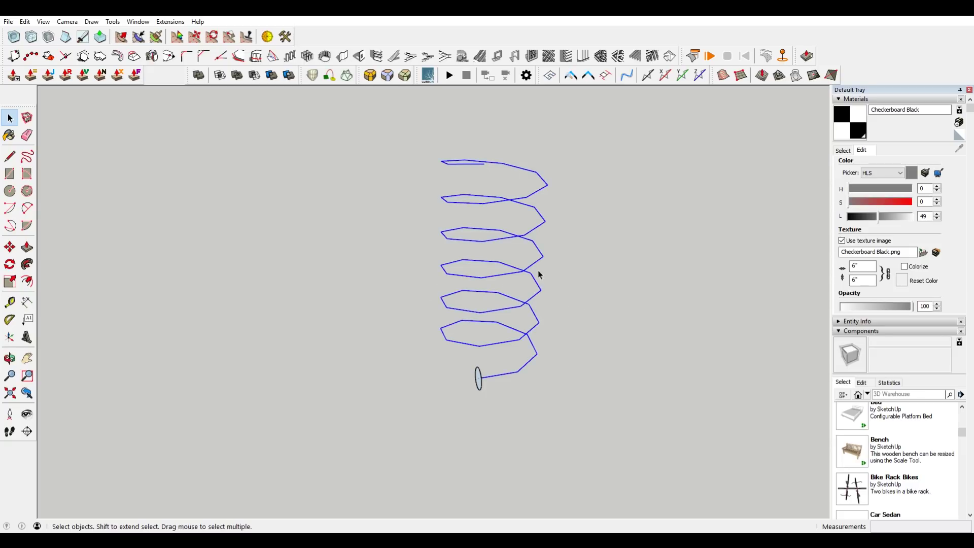
left_click(564, 223)
left_click(465, 278)
left_click(541, 272, "ctrl")
left_click_drag(491, 284, 490, 285, "ctrl")
right_click(472, 163)
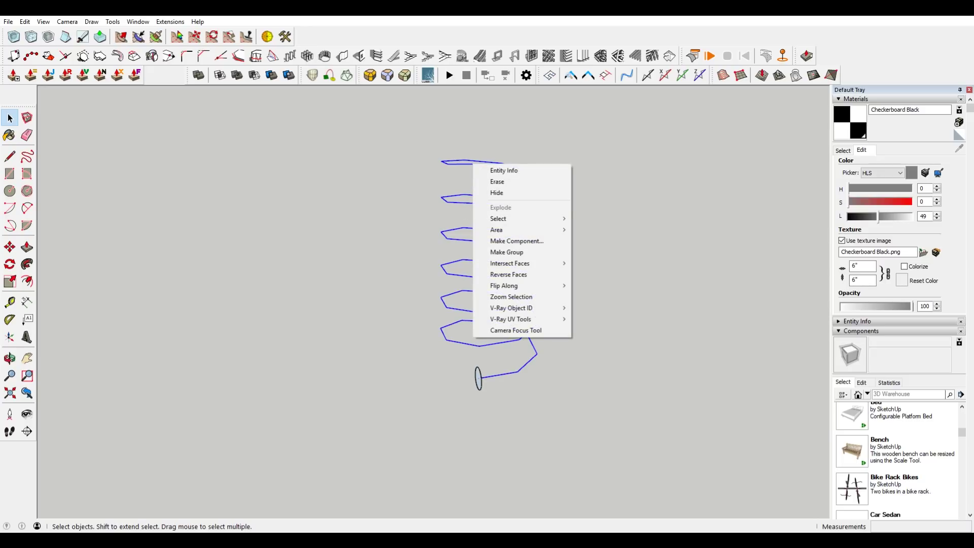
Weld the selected helix edges into a single curve with the Weld extension
left_click(138, 21)
mouse_move(109, 26)
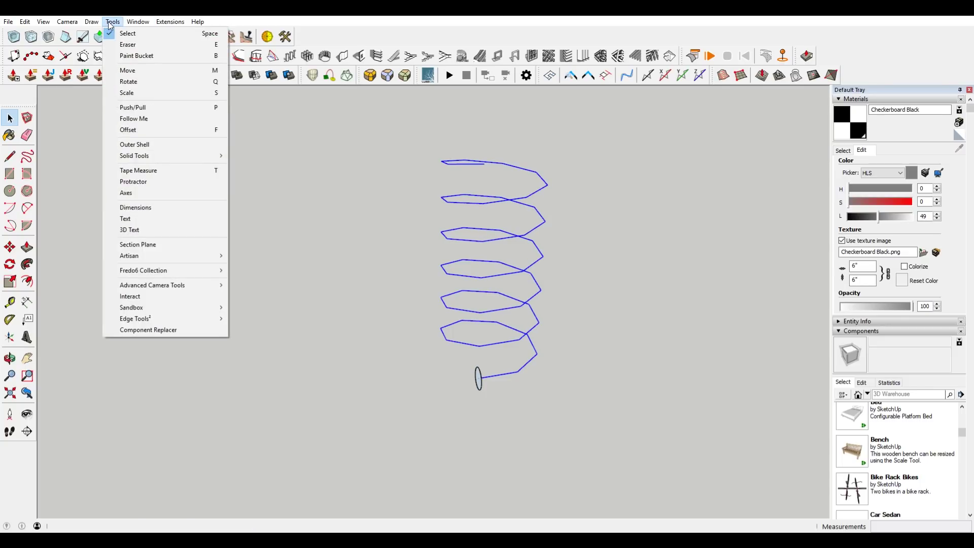
mouse_move(175, 25)
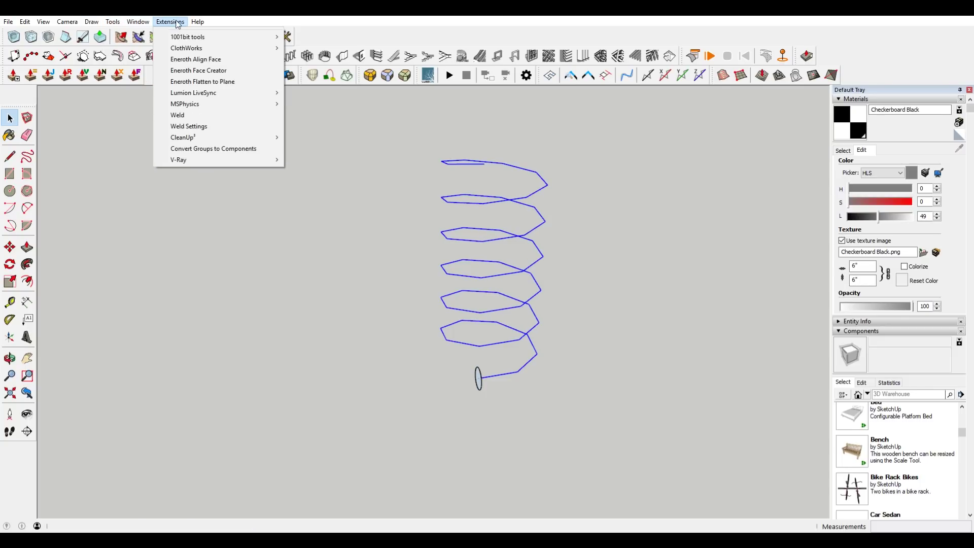
left_click(198, 119)
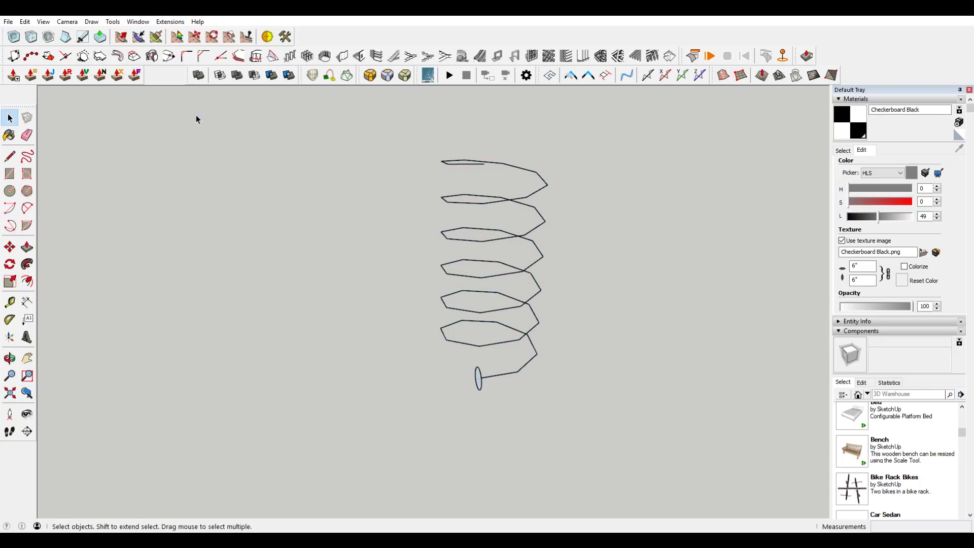
Sweep the small circle along the welded helix with Follow Me into a coiled tube
left_click(542, 186)
middle_click_drag(514, 397, 515, 373)
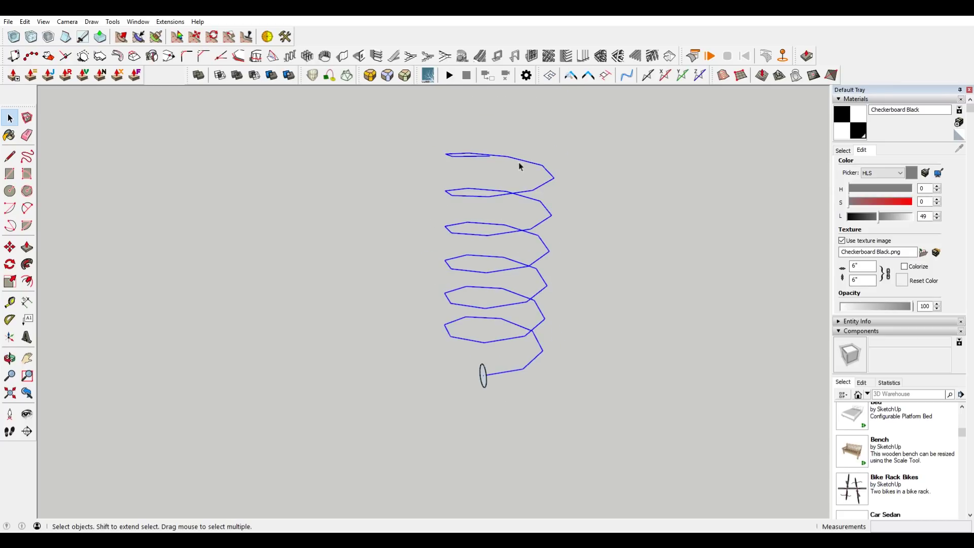
left_click(521, 166)
middle_click_drag(521, 166, 488, 381)
left_click(485, 381)
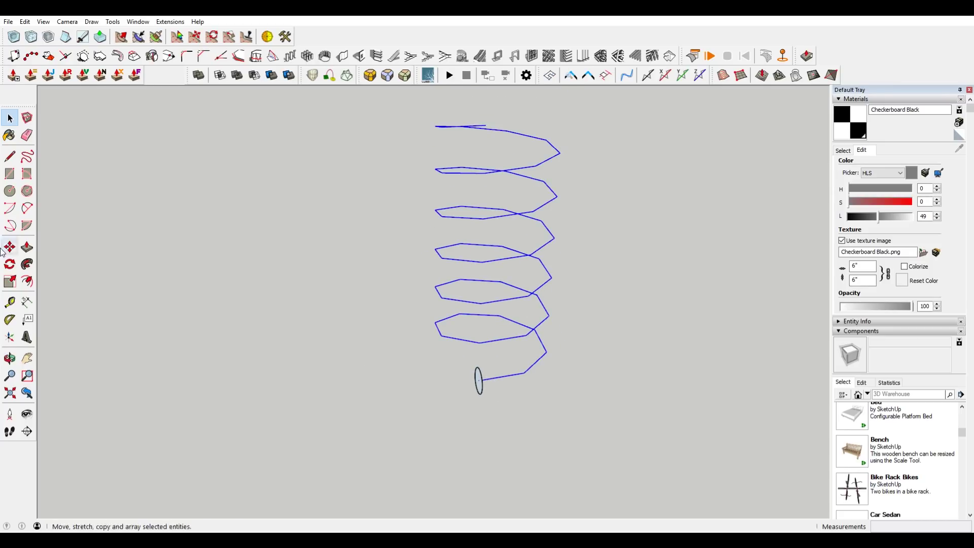
left_click(27, 264)
left_click_drag(480, 380, 499, 202)
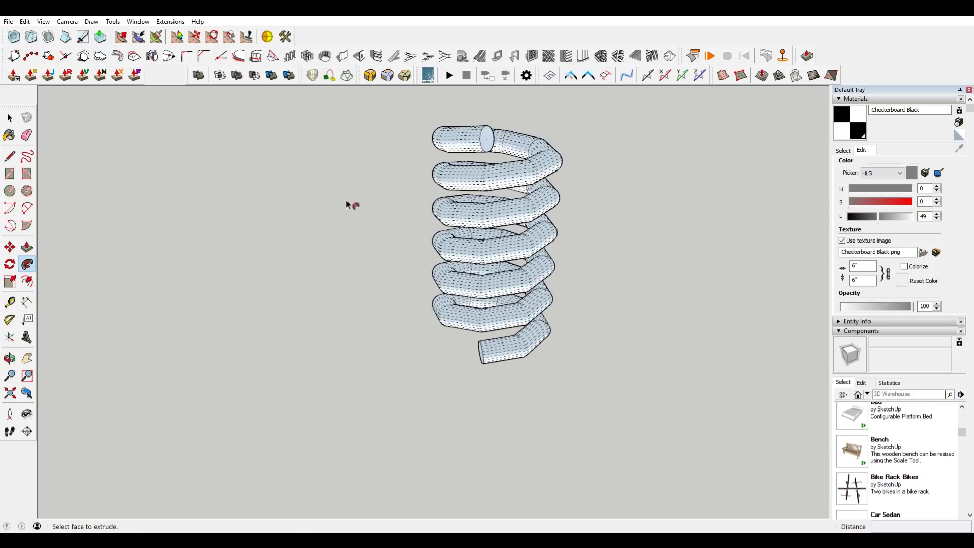
scroll(592, 257, "down", 3)
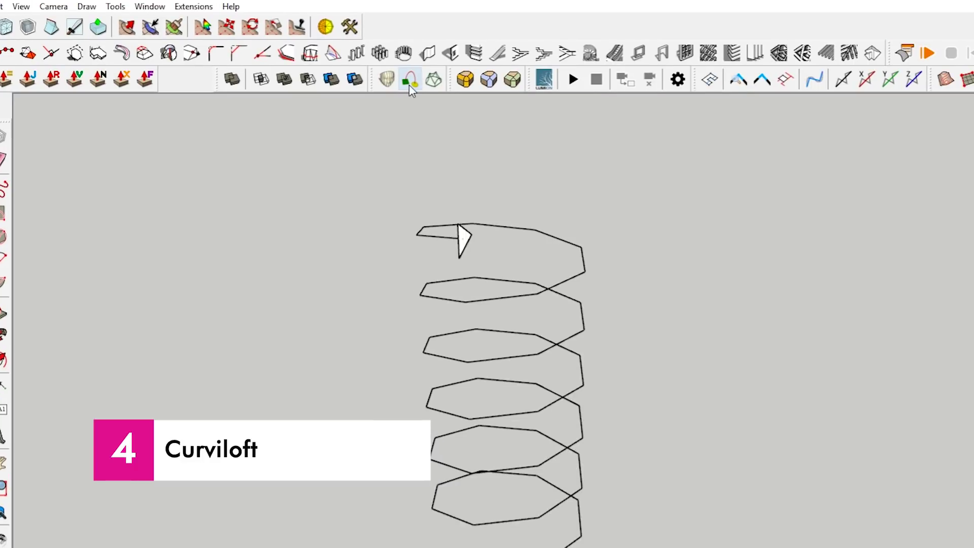
Loft the bottom and top triangle profiles along the helix rail with Curviloft Loft along Path
left_click(412, 80)
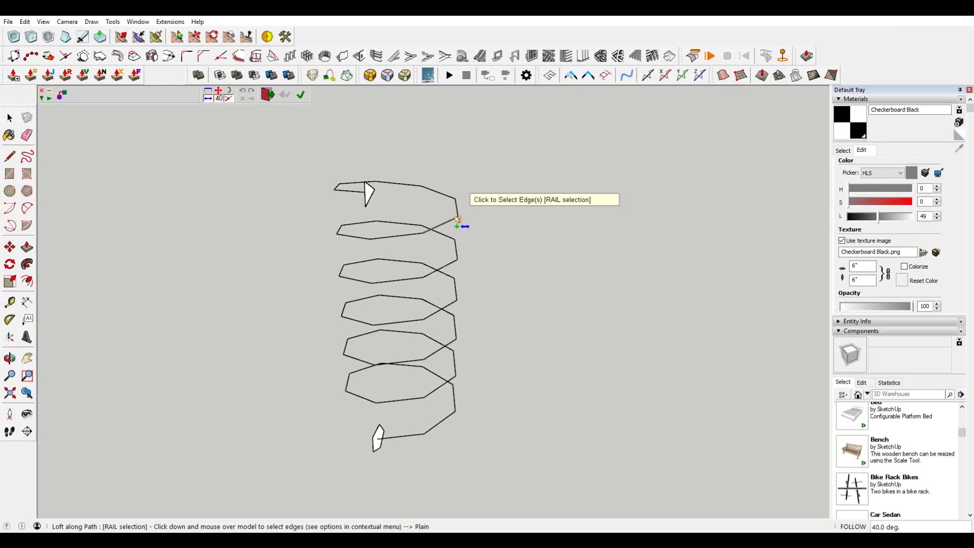
left_click(457, 219)
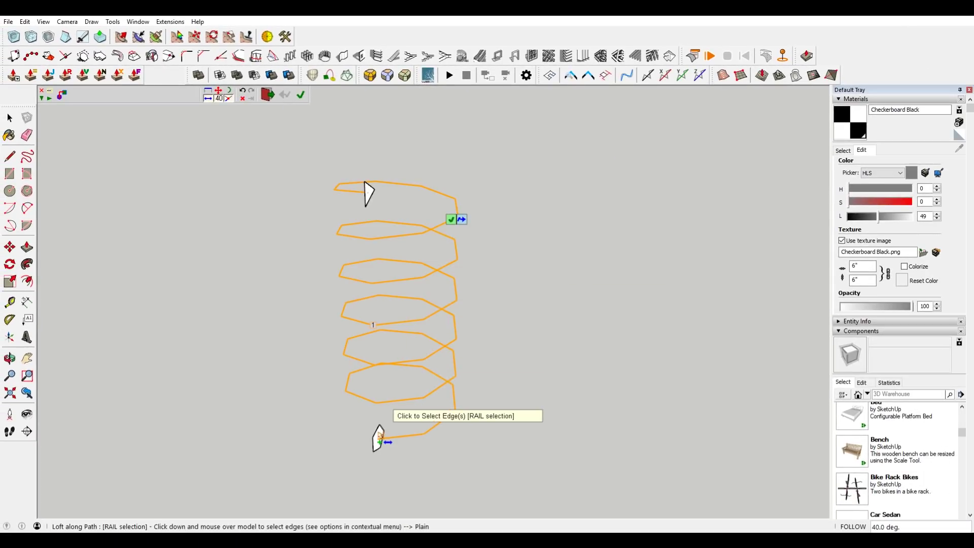
left_click(379, 436)
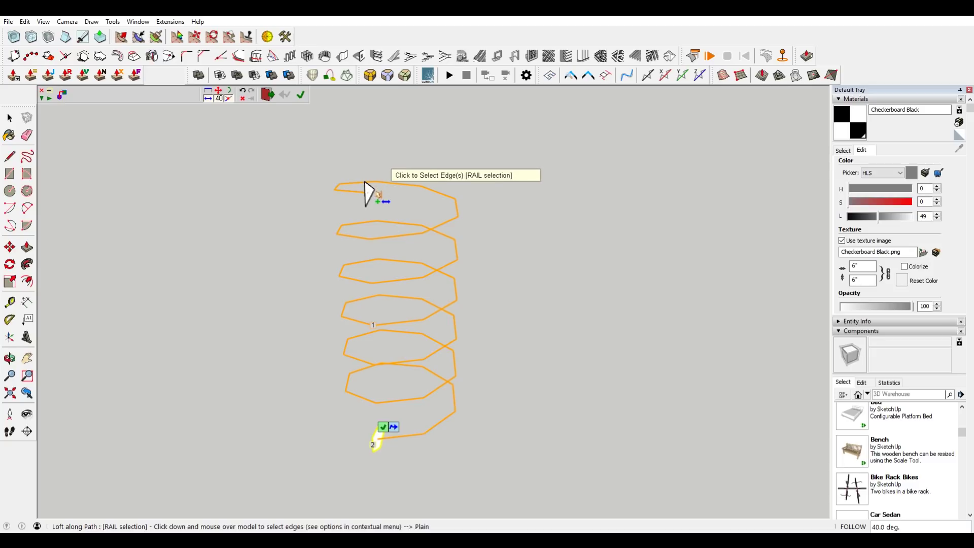
left_click(376, 194)
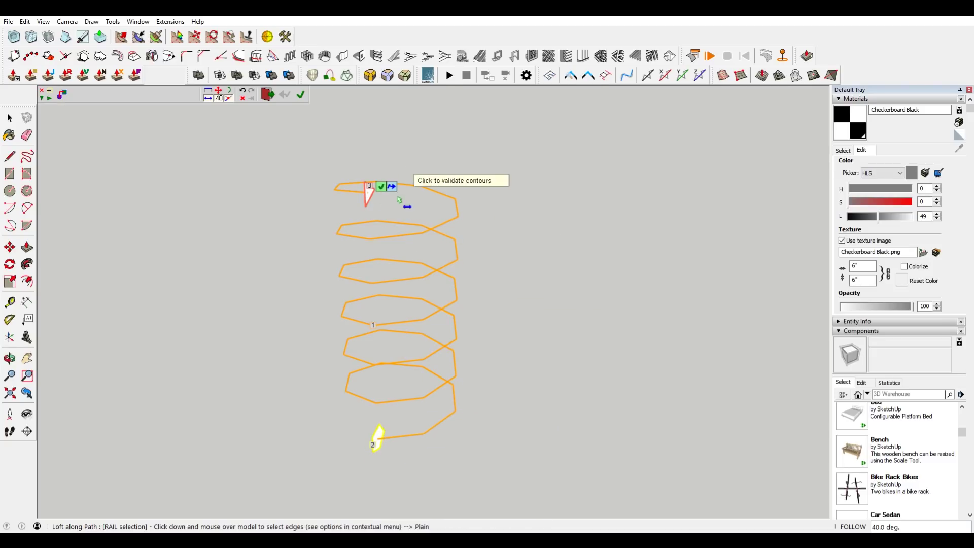
left_click(394, 251)
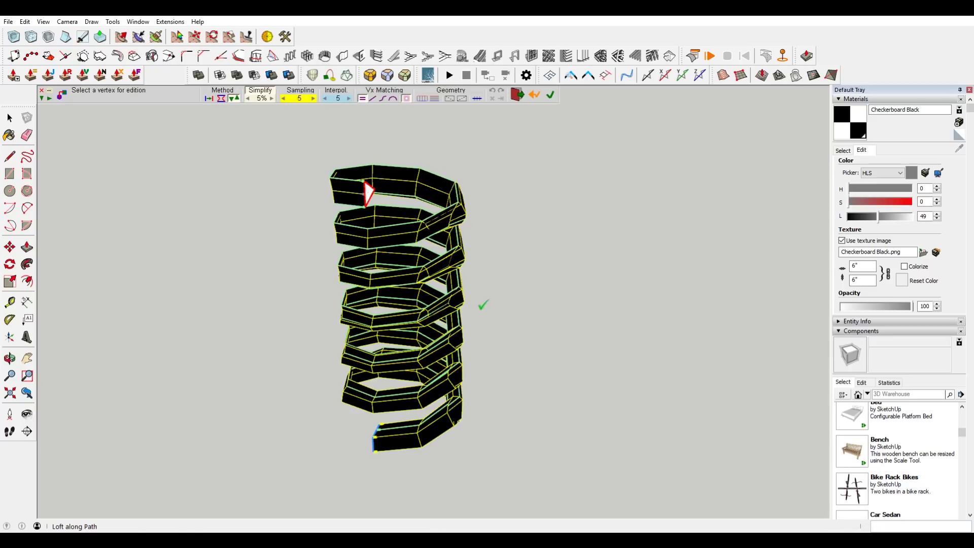
middle_click_drag(484, 304, 348, 275)
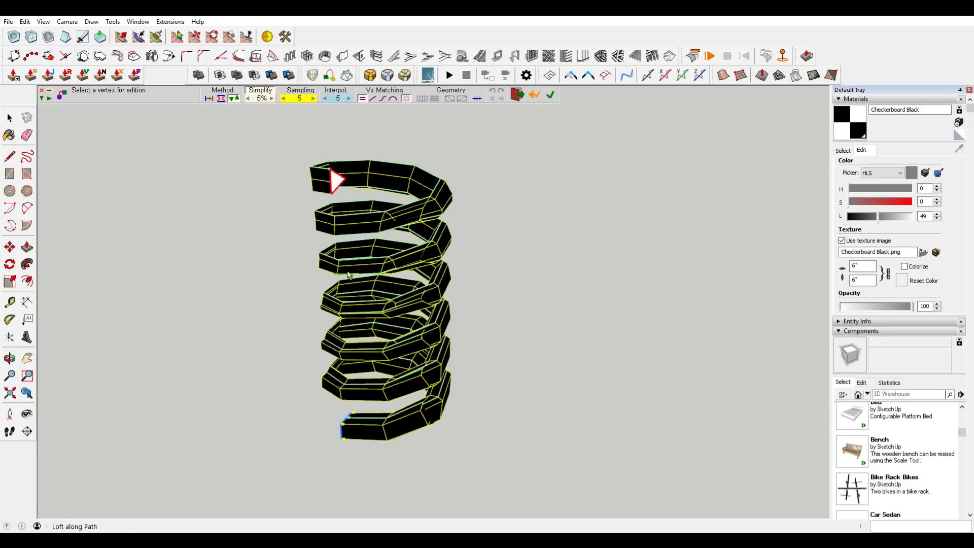
left_click(209, 99)
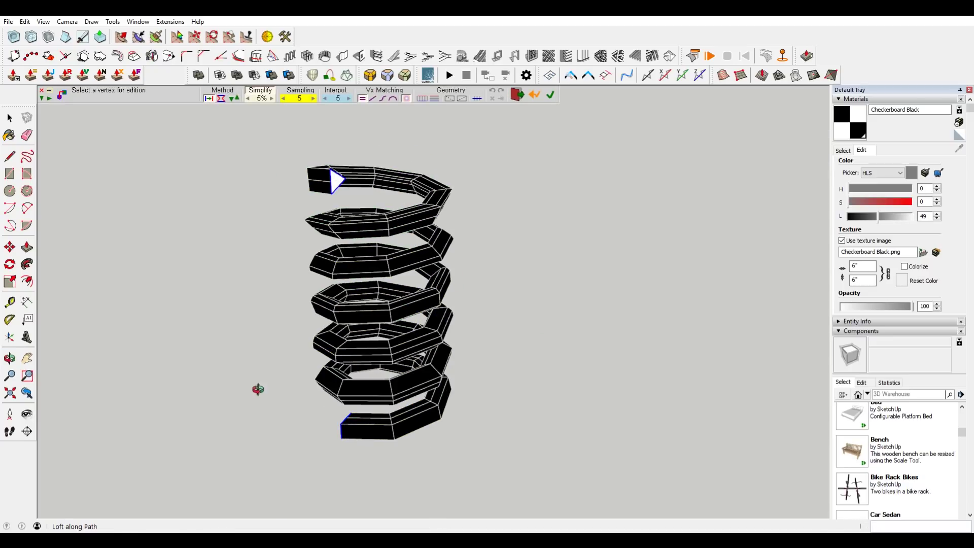
key("o")
left_click_drag(257, 389, 355, 407)
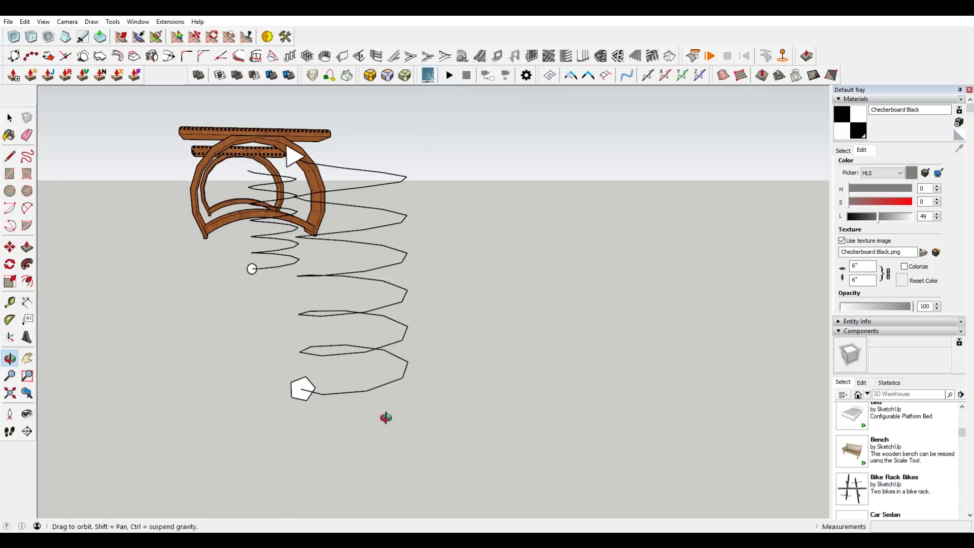
Exit the Curviloft tool to move on to the Flatten to Plane model
key("Escape")
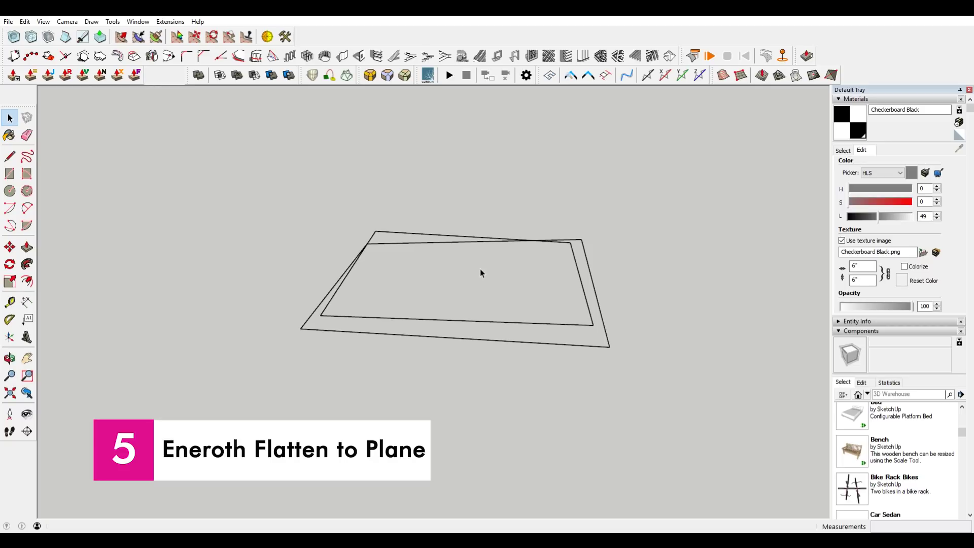
Draw a new line retracing the inner outline's right edge
middle_click_drag(480, 269, 485, 215)
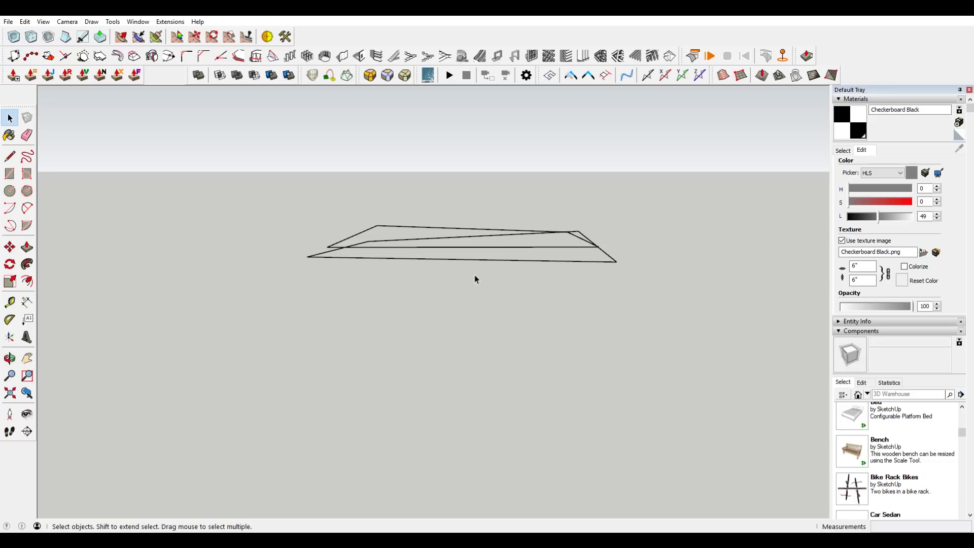
middle_click_drag(491, 282, 497, 349)
scroll(497, 350, "down", 3)
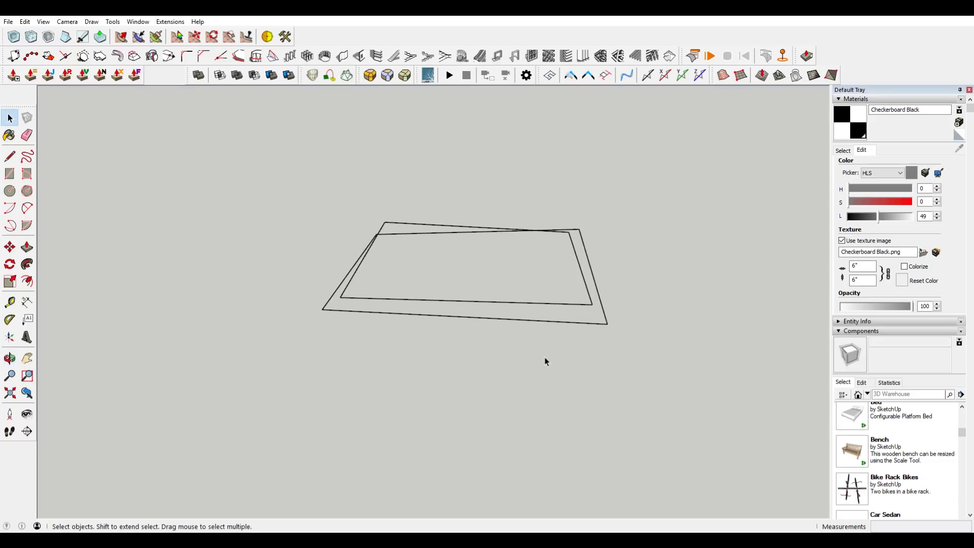
key("l")
left_click(569, 232)
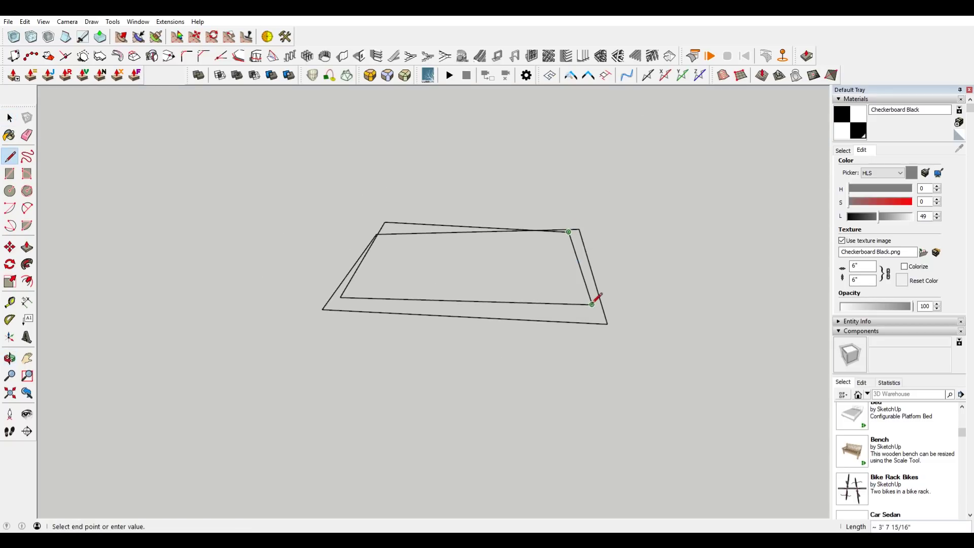
left_click(592, 305)
key("space")
Window-select both rectangular outlines
middle_click_drag(358, 289, 473, 265)
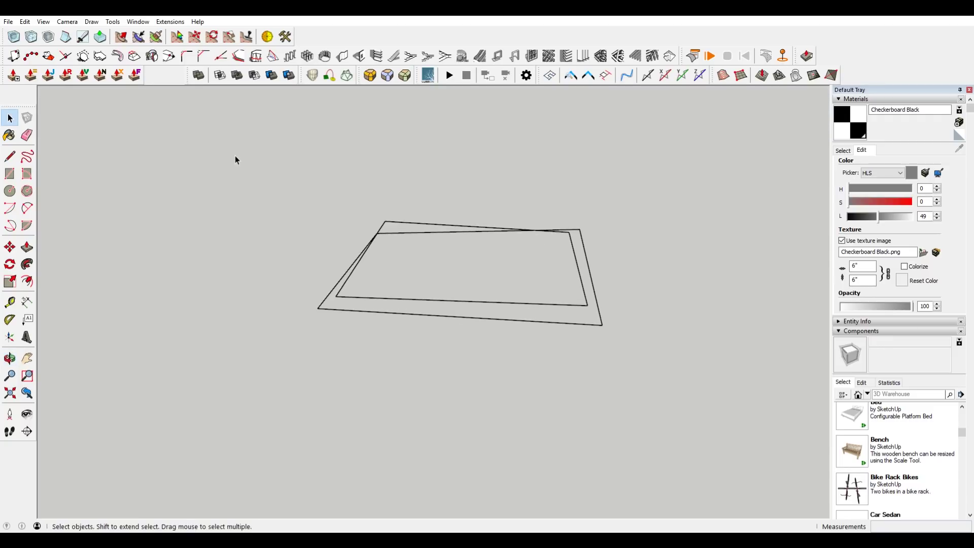
left_click_drag(216, 126, 674, 385)
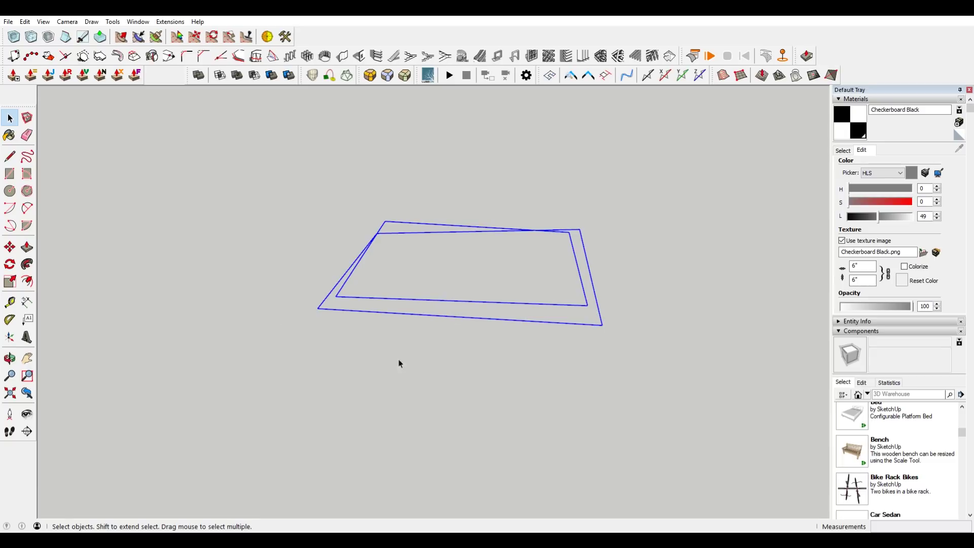
left_click_drag(278, 171, 783, 385)
Flatten the outlines onto one plane with Eneroth Flatten to Plane and draw a closing line
left_click(163, 22)
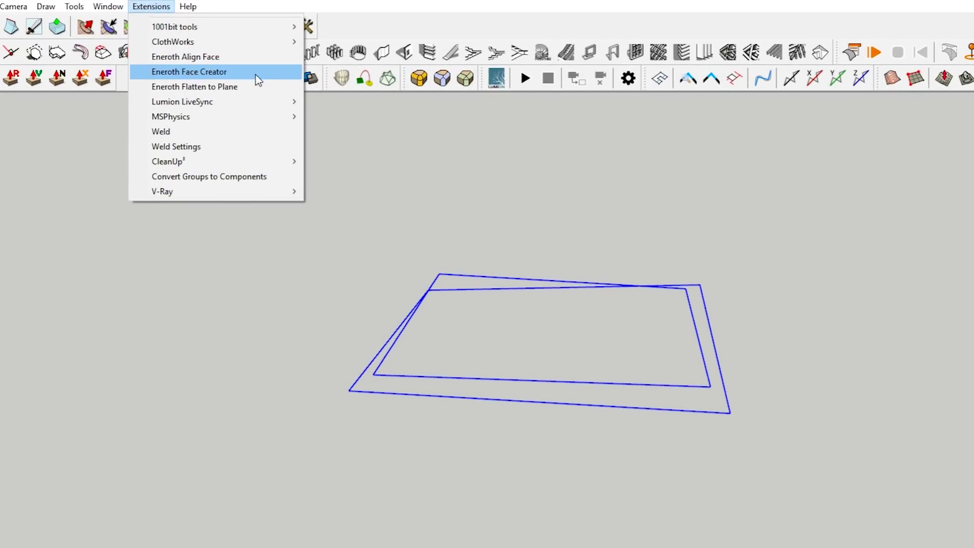
left_click(258, 94)
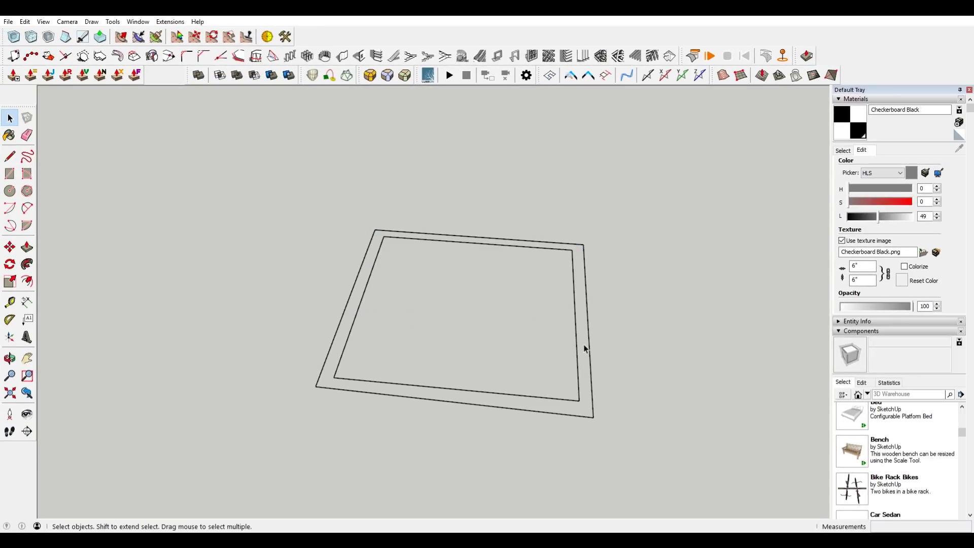
key("l")
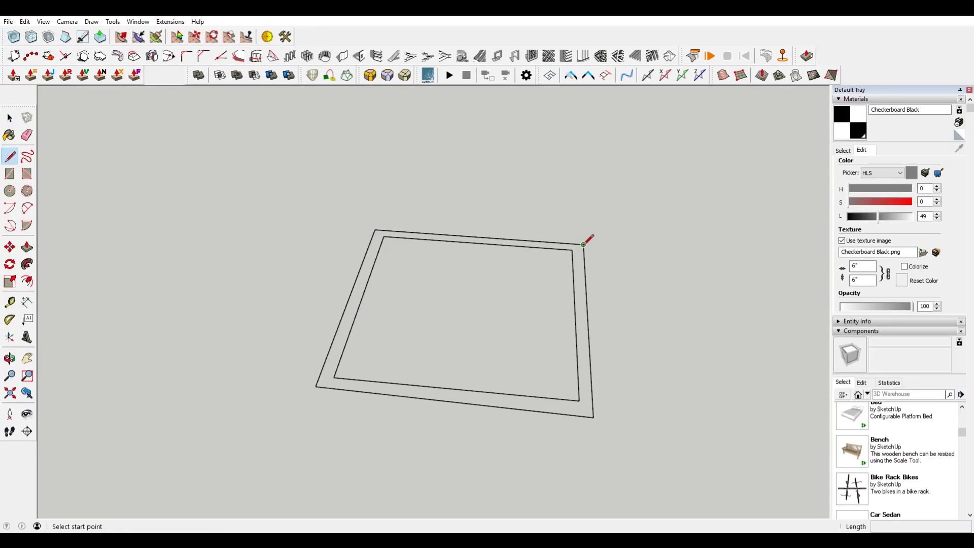
left_click(584, 245)
left_click(594, 417)
left_click(573, 250)
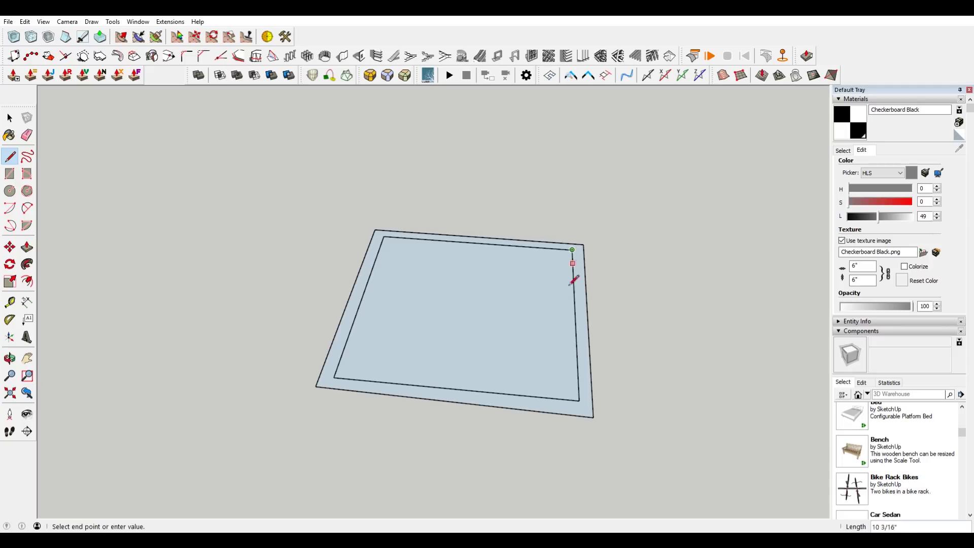
Delete the inner face, leaving a flat ring with an open middle
left_click(578, 401)
key("space")
scroll(452, 324, "down", 5)
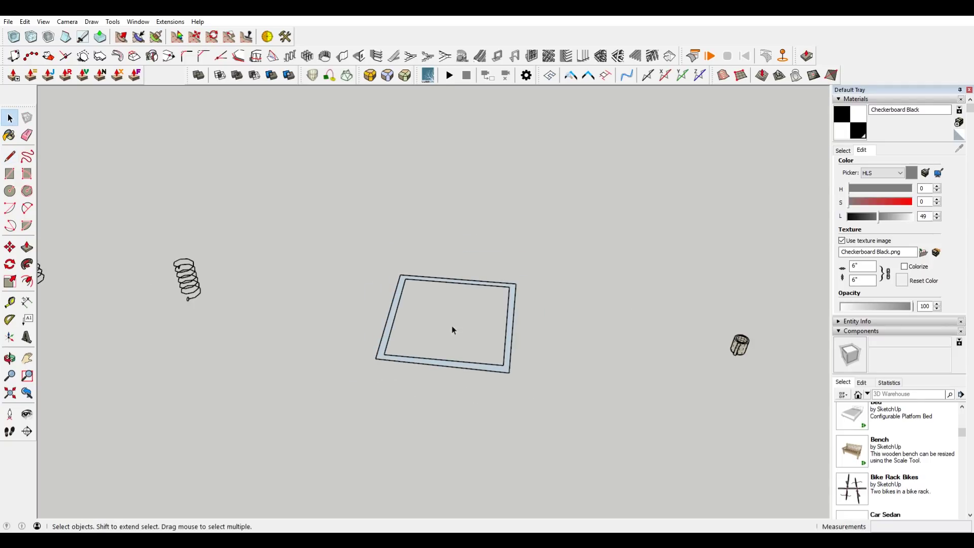
middle_click_drag(451, 324, 491, 320)
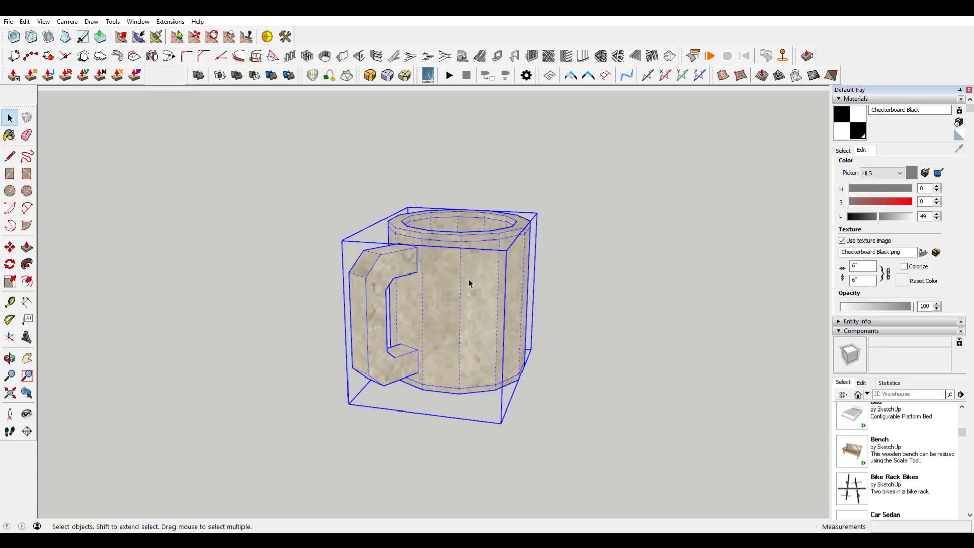
Orbit and zoom around the faceted stone mug, looking down into it and from a low side
middle_click_drag(468, 281, 400, 336)
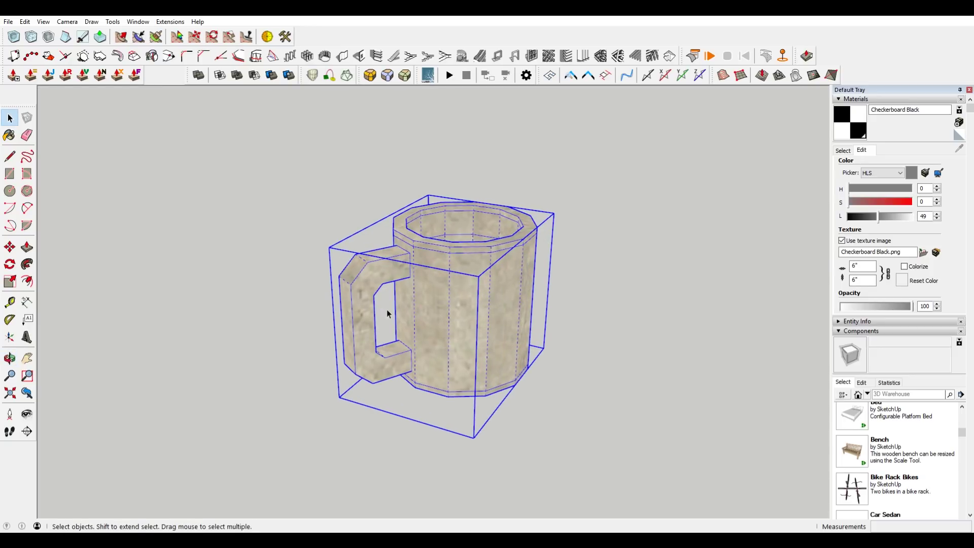
middle_click_drag(388, 313, 393, 313)
scroll(459, 240, "up", 2)
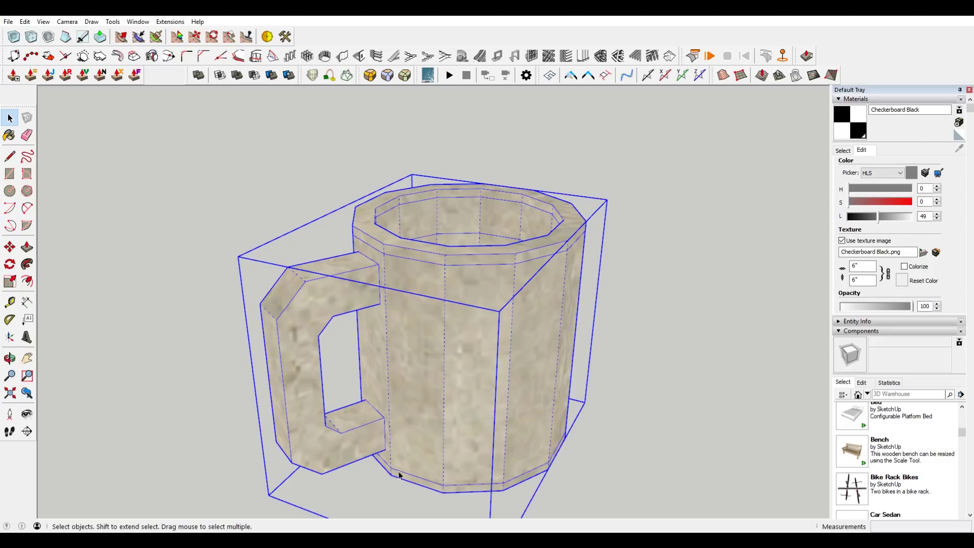
middle_click_drag(502, 304, 440, 418)
middle_click_drag(485, 327, 522, 319)
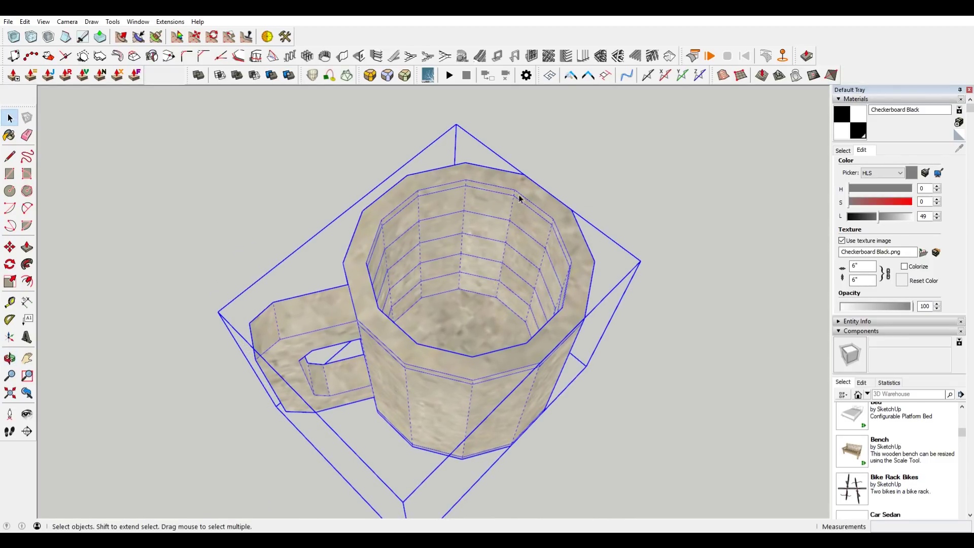
middle_click_drag(482, 321, 504, 290)
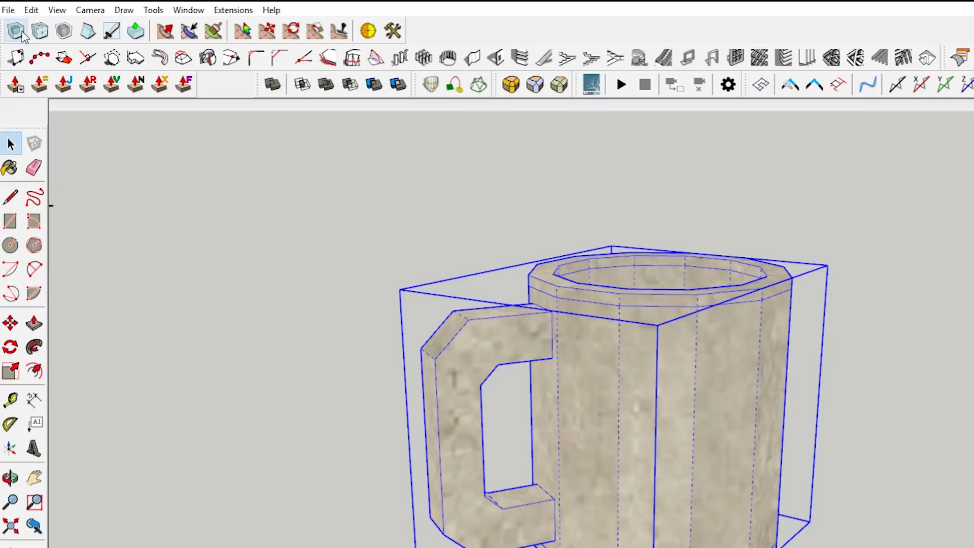
left_click(18, 38)
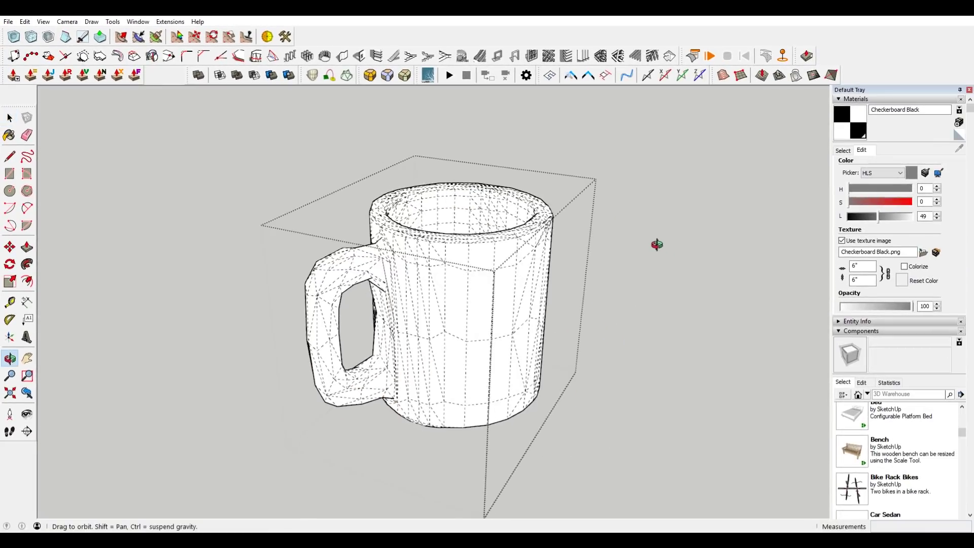
left_click_drag(657, 244, 506, 249)
key("space")
key("o")
left_click_drag(596, 251, 582, 304)
key("space")
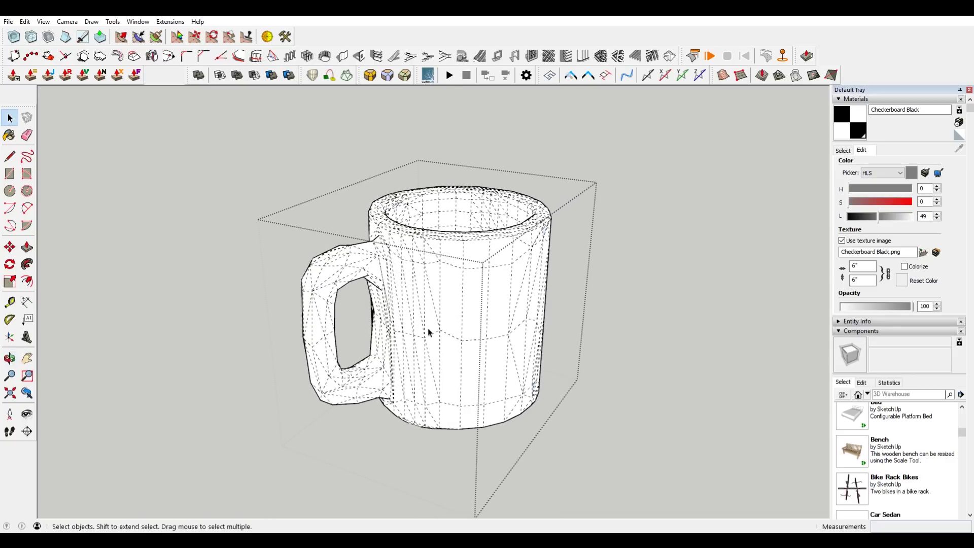
middle_click_drag(429, 332, 486, 212)
middle_click_drag(481, 404, 483, 215)
scroll(498, 373, "up", 3)
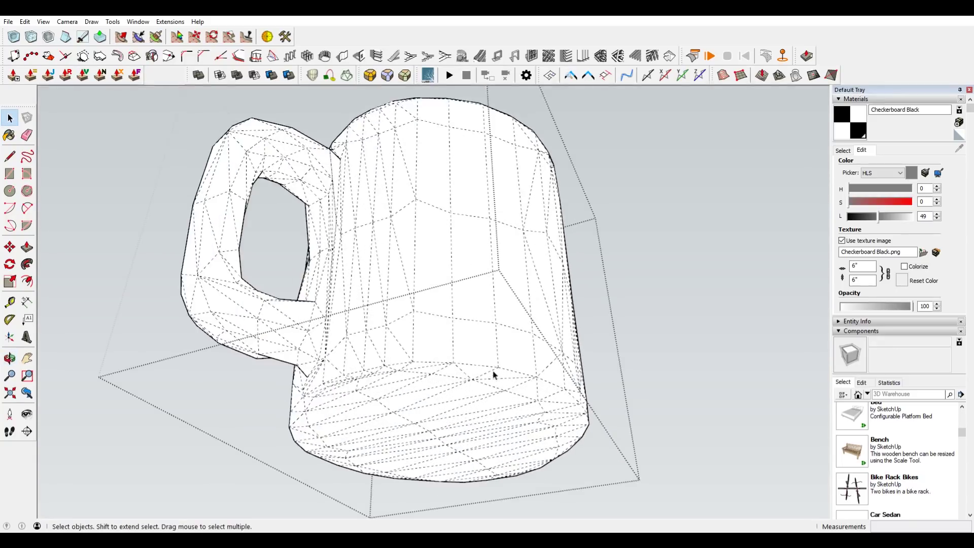
key("ctrl+z")
left_click(468, 369)
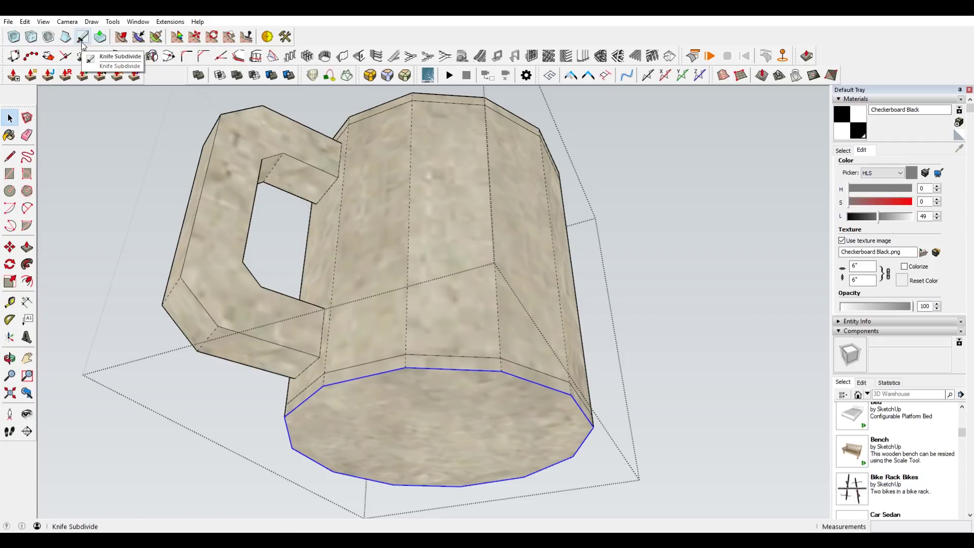
Crease the mug's bottom rim edge loop with the Crease tool
left_click(65, 37)
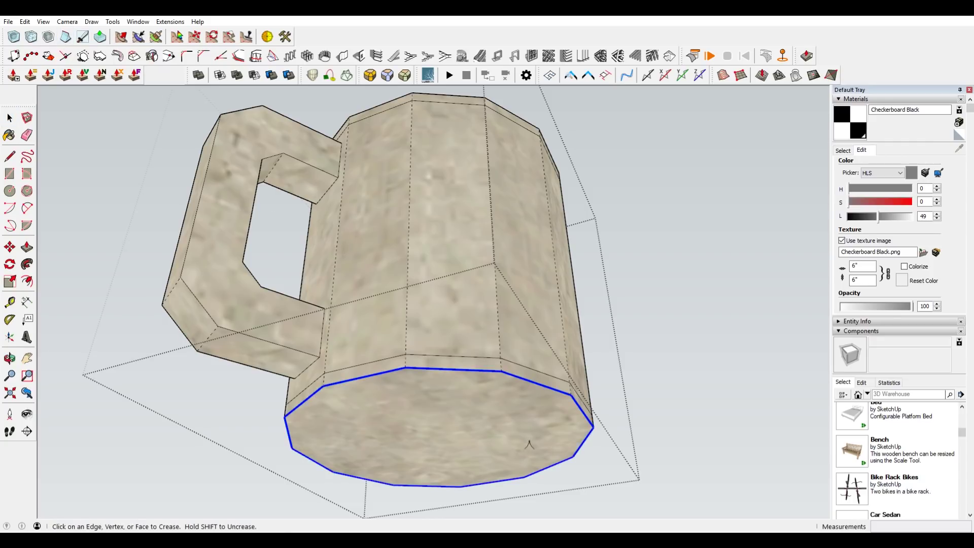
middle_click_drag(529, 445, 507, 352)
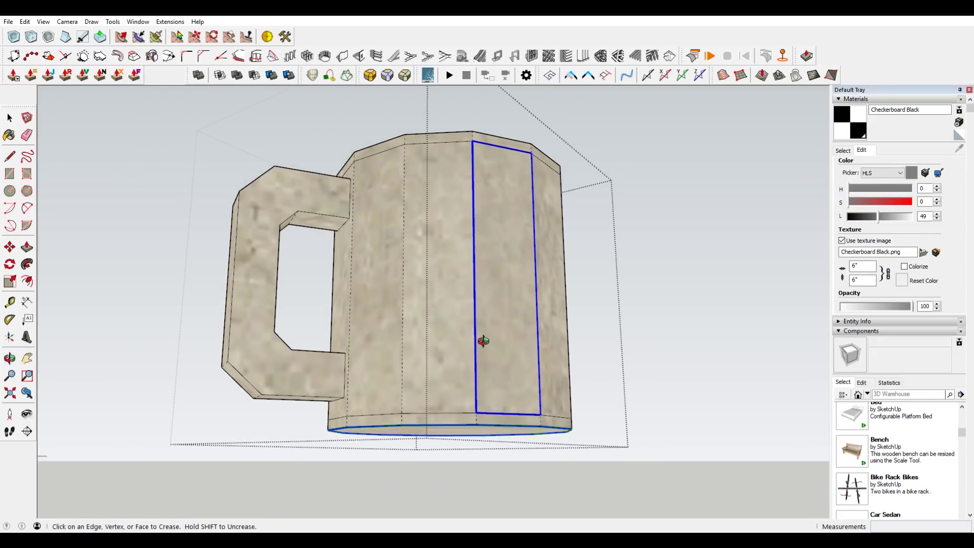
middle_click_drag(483, 341, 213, 362)
right_click(213, 362)
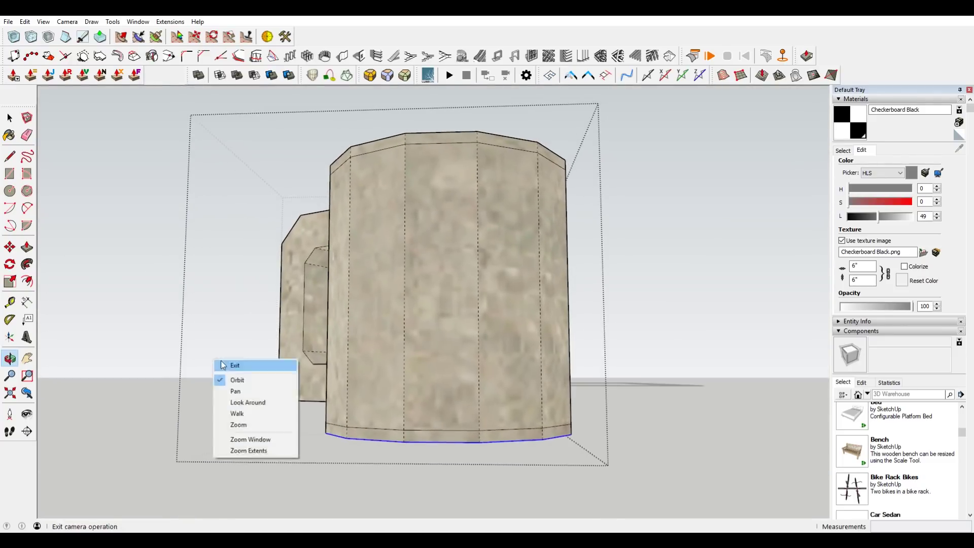
left_click(230, 364)
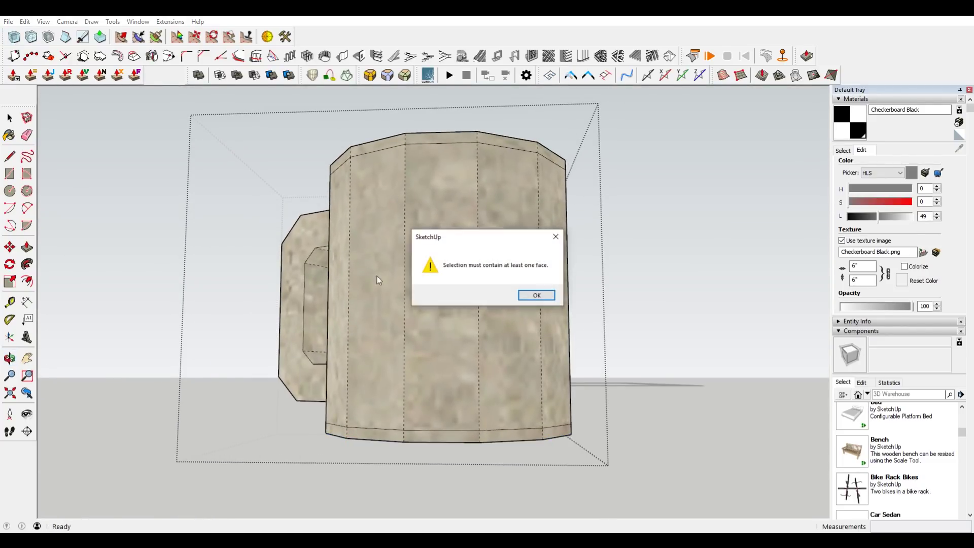
left_click(536, 295)
Select all the mug's geometry and apply Subdivide and Smooth for a rounded mesh
key("a")
key("ctrl+a")
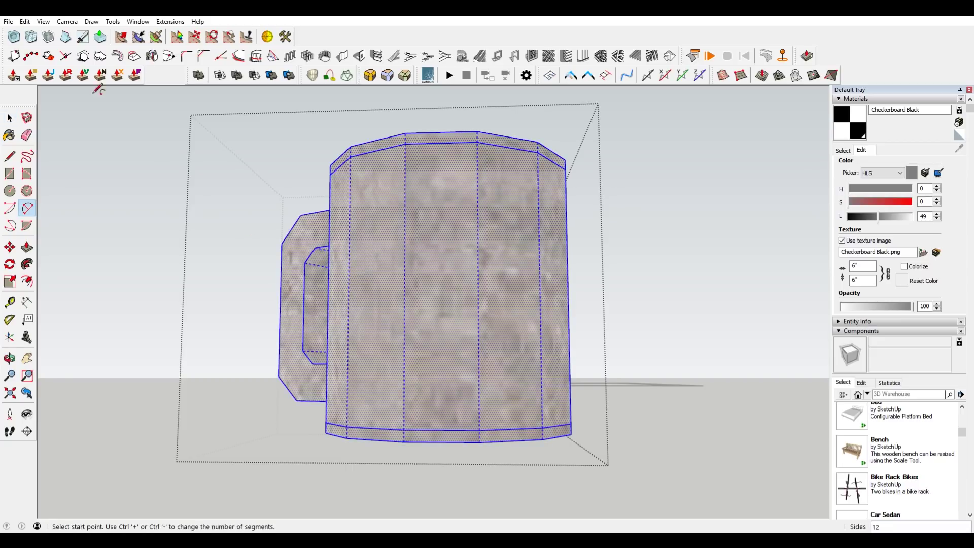
left_click(15, 39)
middle_click_drag(410, 256, 649, 410)
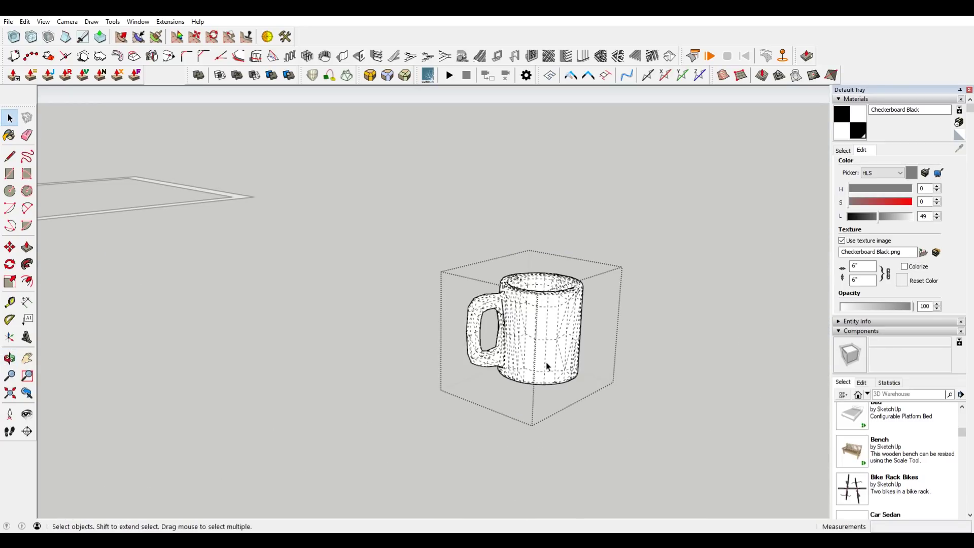
Turn off View > Hidden Geometry, inspect the clean white mug from several angles, then deselect it
left_click(44, 22)
left_click(56, 60)
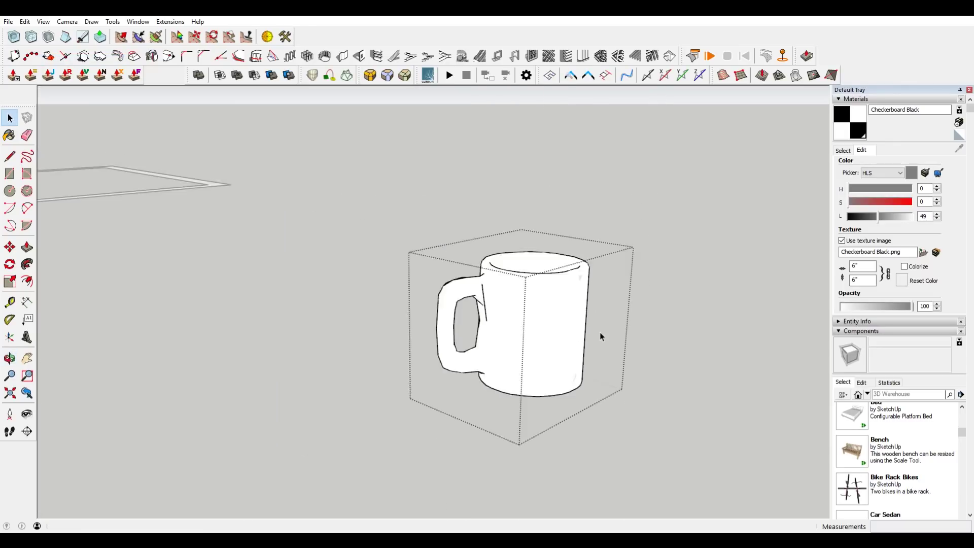
scroll(598, 327, "up", 3)
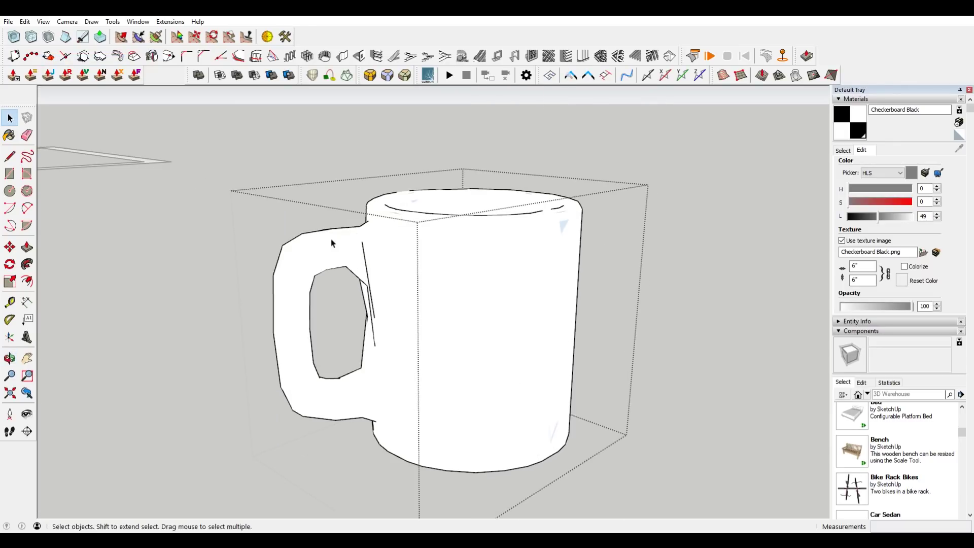
middle_click_drag(340, 420, 497, 291)
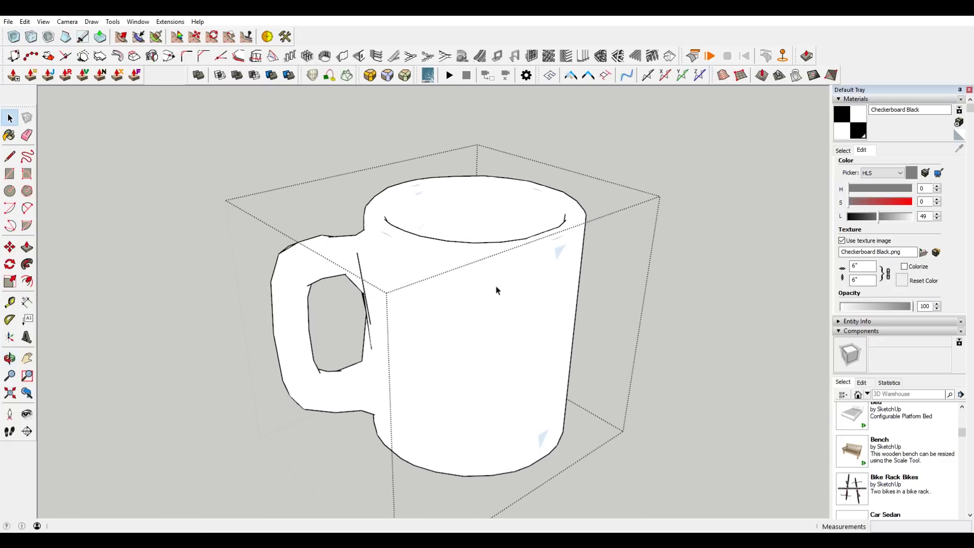
middle_click_drag(435, 300, 395, 322)
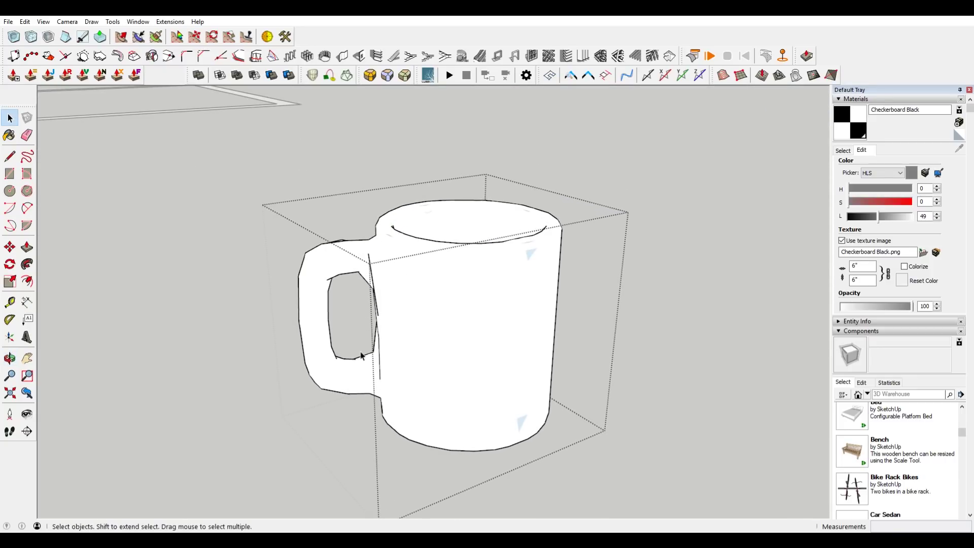
left_click(671, 221)
middle_click_drag(487, 314, 470, 330)
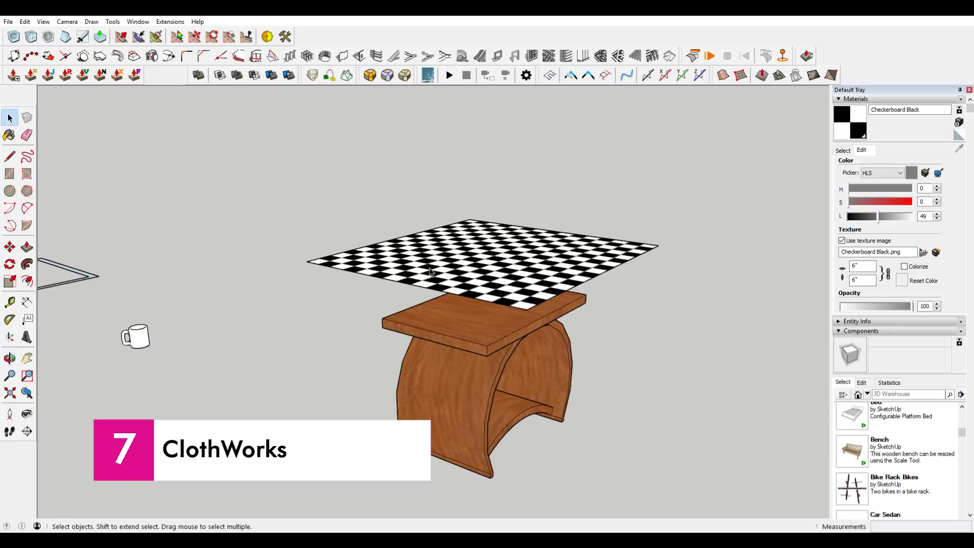
Select the 6-inch checkerboard plane floating above the wooden table
middle_click_drag(431, 272, 592, 236)
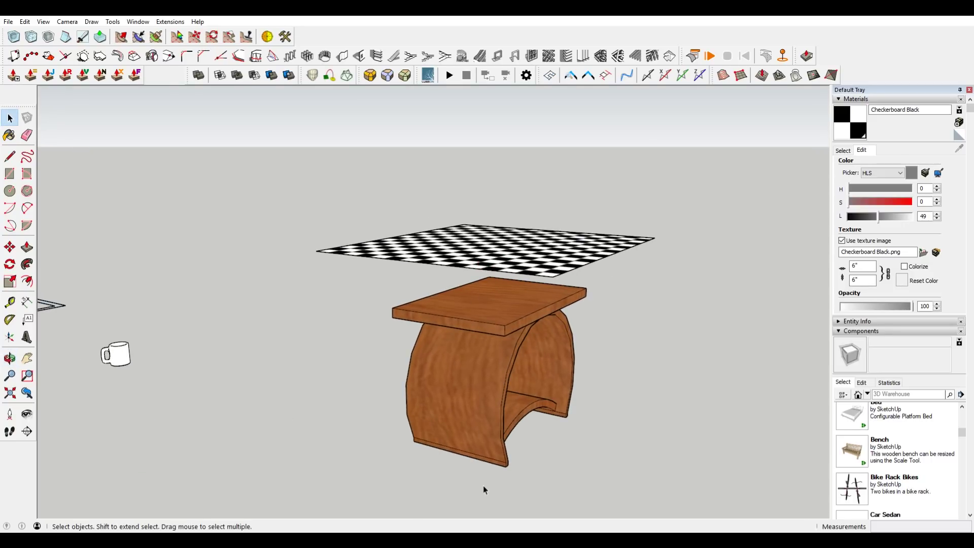
middle_click_drag(483, 486, 628, 322)
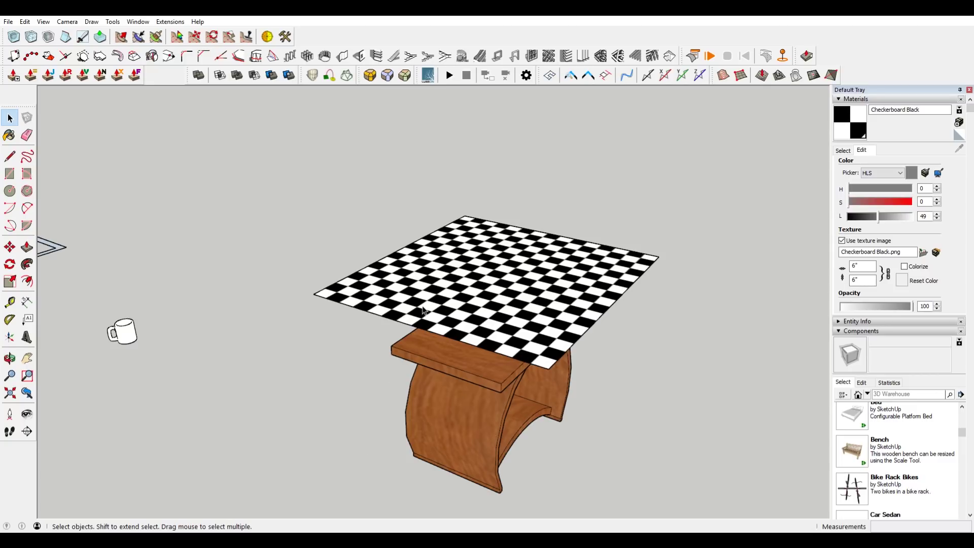
left_click(588, 271)
Make the checkerboard plane a cloth via ClothWorks > Make Cloth
right_click(563, 261)
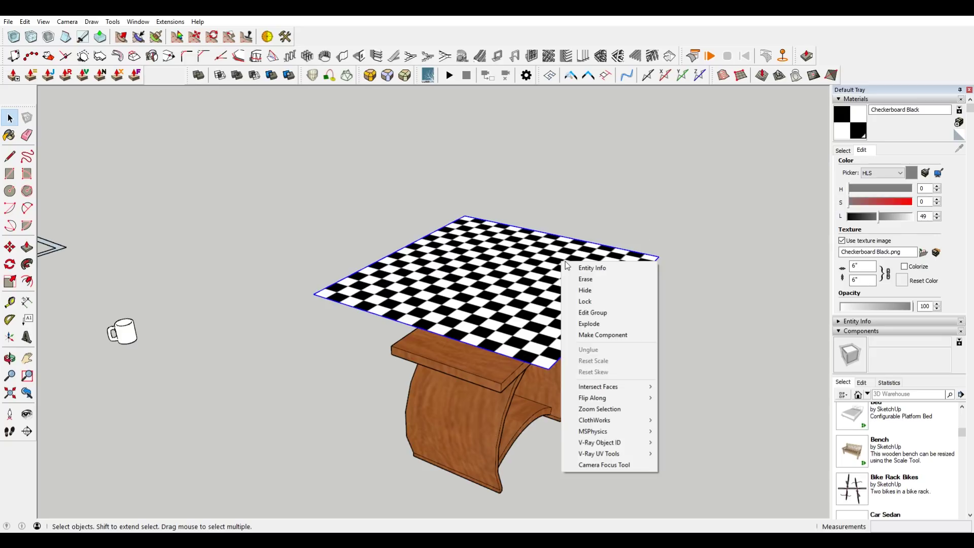
left_click(627, 179)
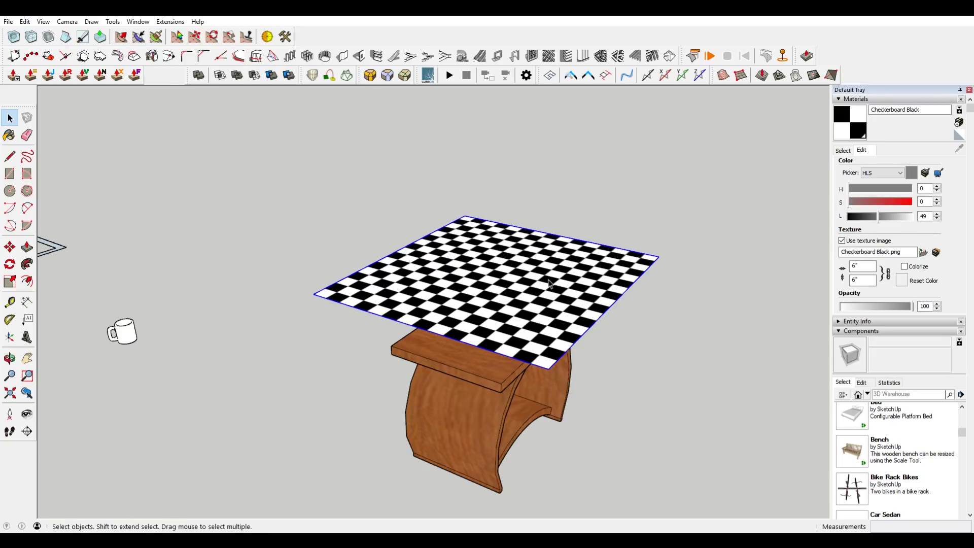
right_click(591, 260)
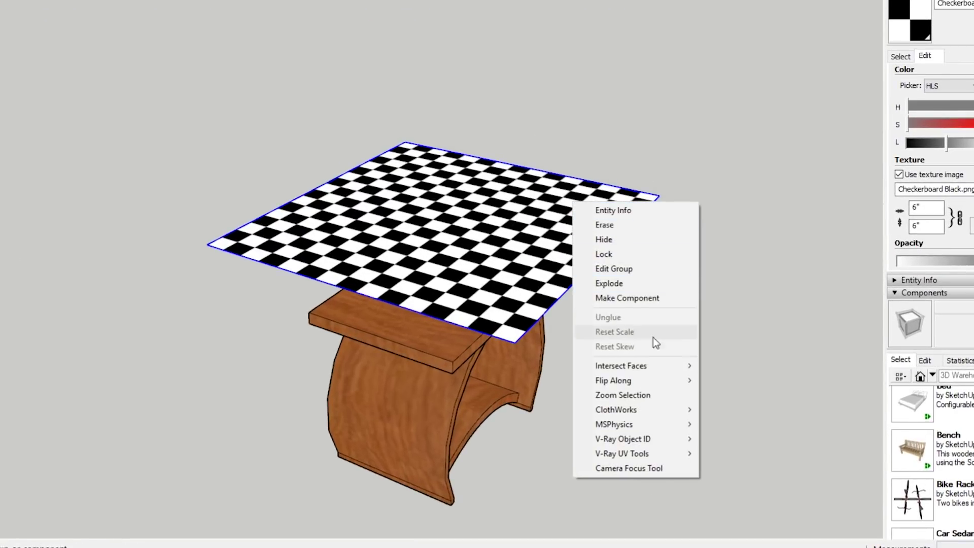
mouse_move(662, 424)
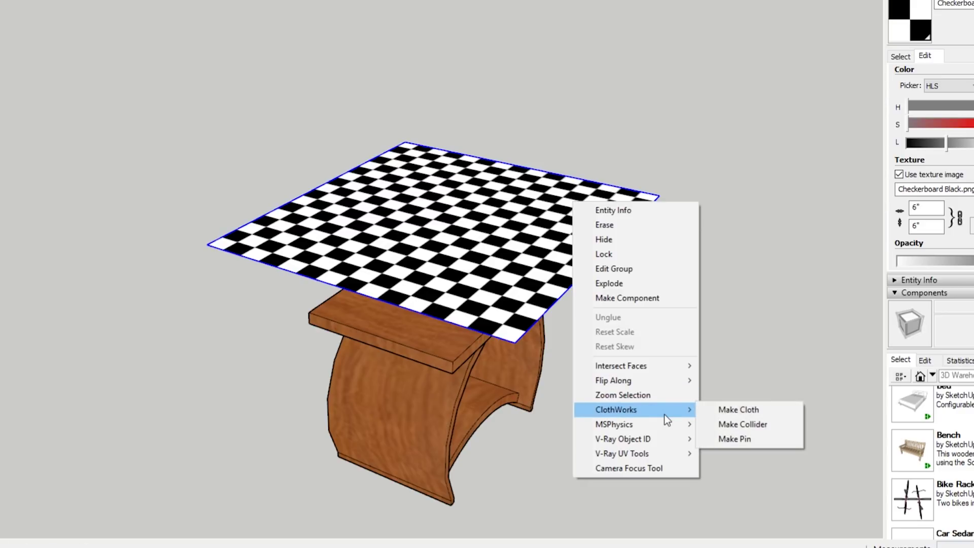
left_click(737, 409)
Confirm the wooden table is listed in ClothWorks as 1 Collider
left_click(424, 355)
right_click(424, 355)
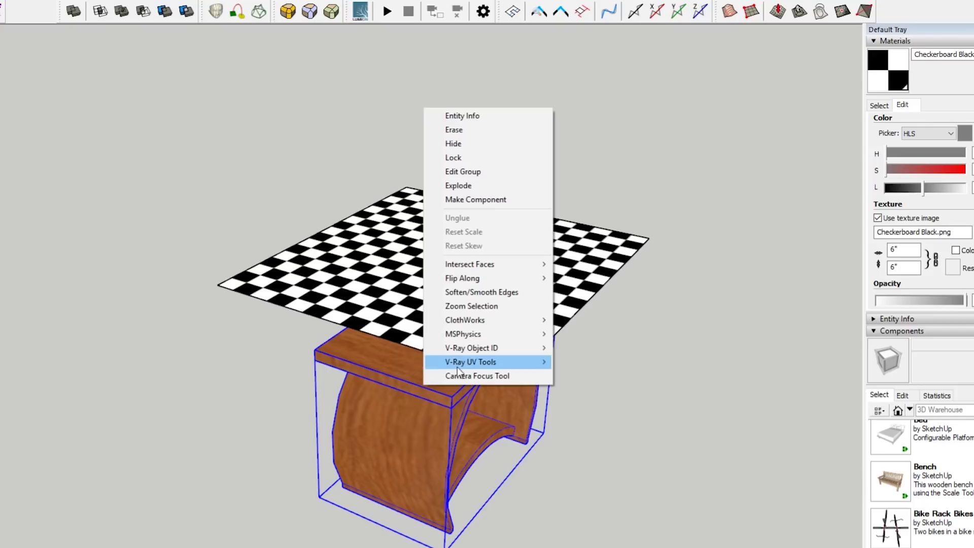
mouse_move(488, 320)
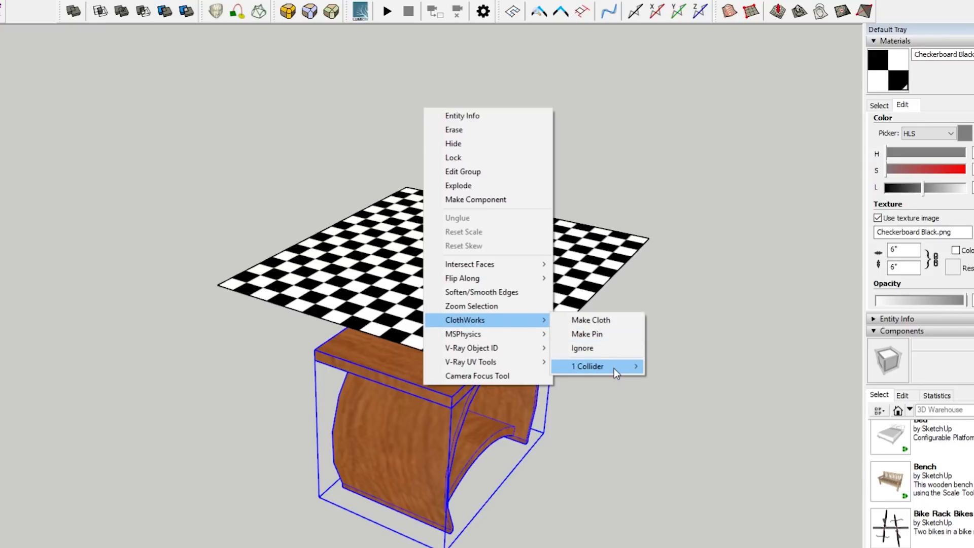
mouse_move(614, 368)
left_click(674, 366)
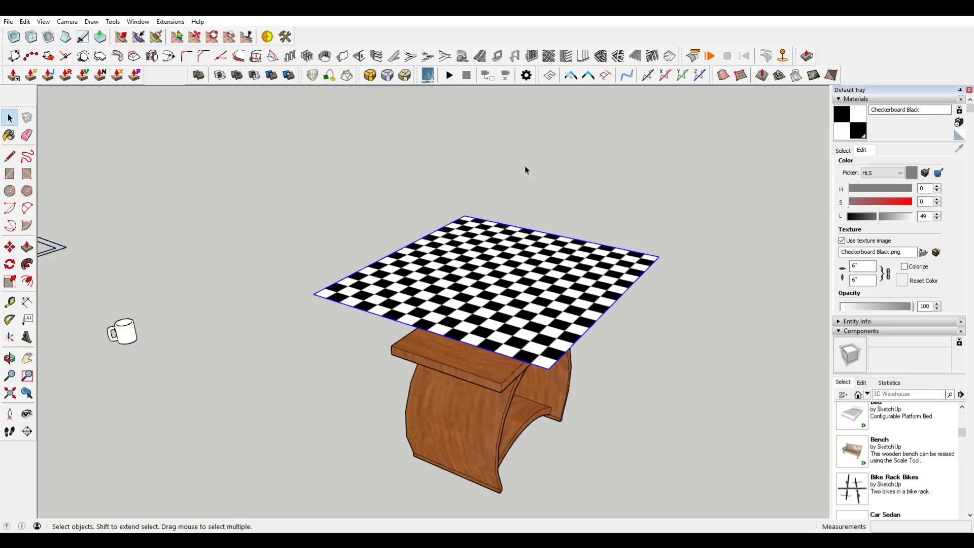
Turn Self-Collide On for the cloth in the ClothWorks settings panel
left_click(693, 55)
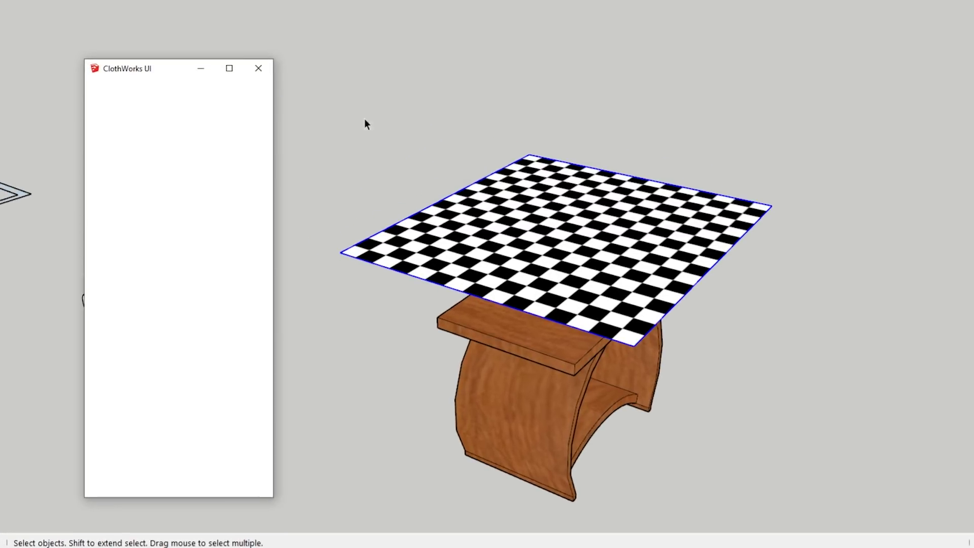
left_click(222, 199)
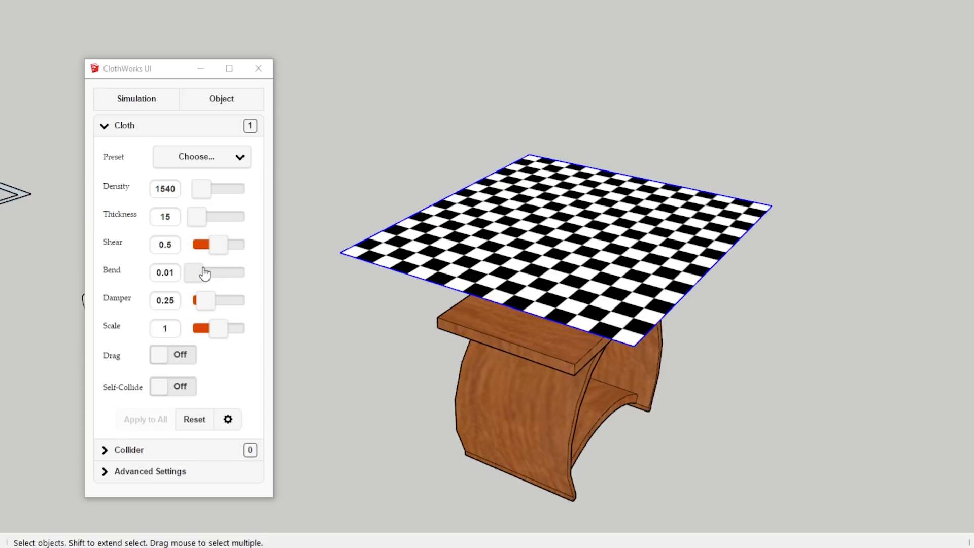
left_click(175, 386)
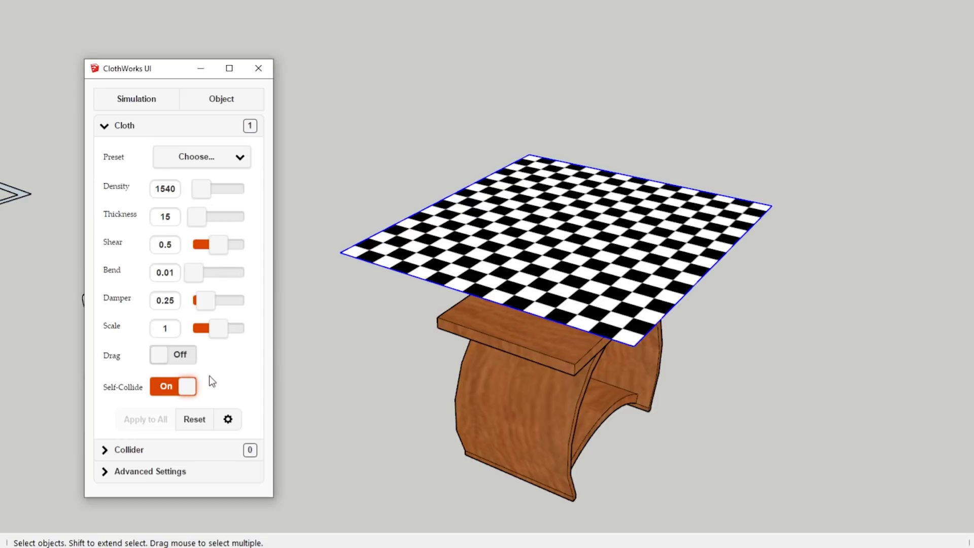
Rebuild the cloth mesh as a Simple Grid with 3-inch padding
right_click(441, 240)
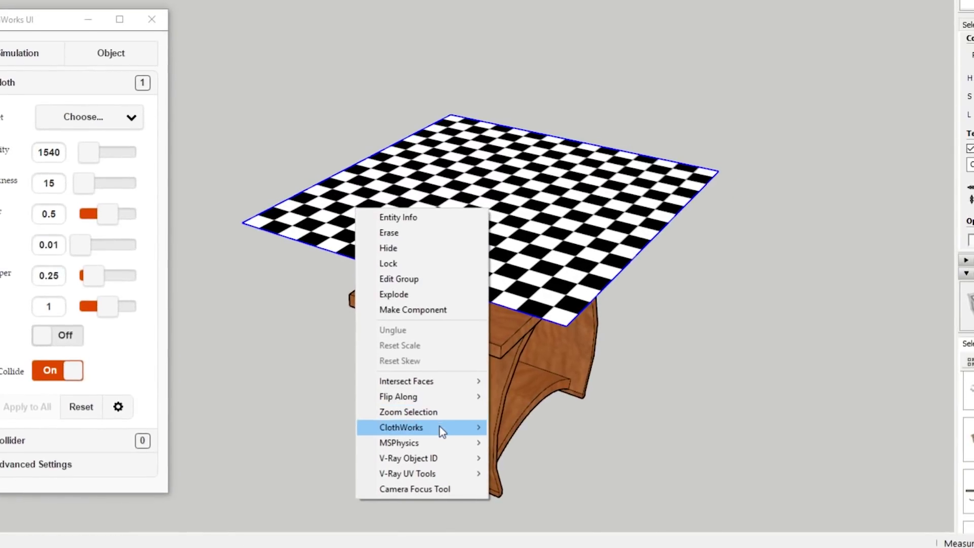
mouse_move(512, 438)
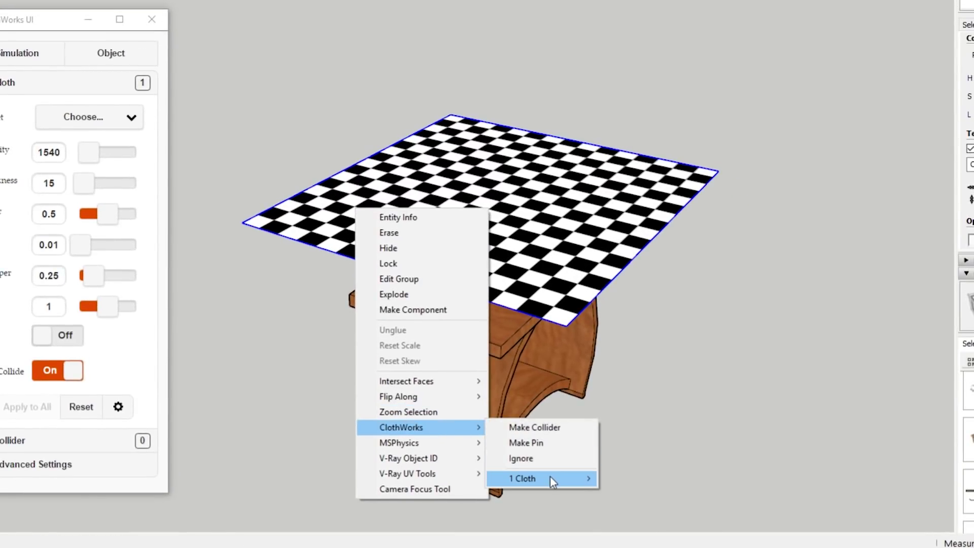
mouse_move(551, 480)
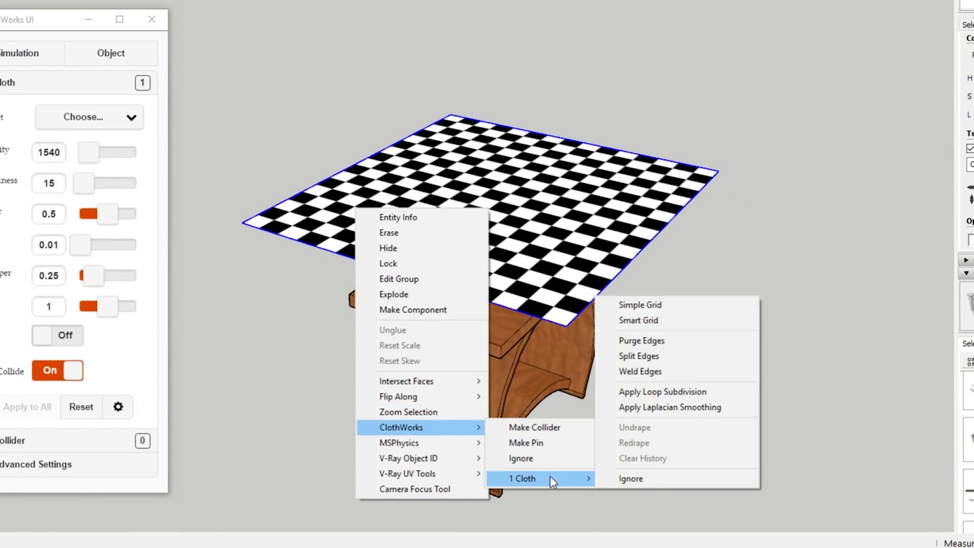
left_click(671, 311)
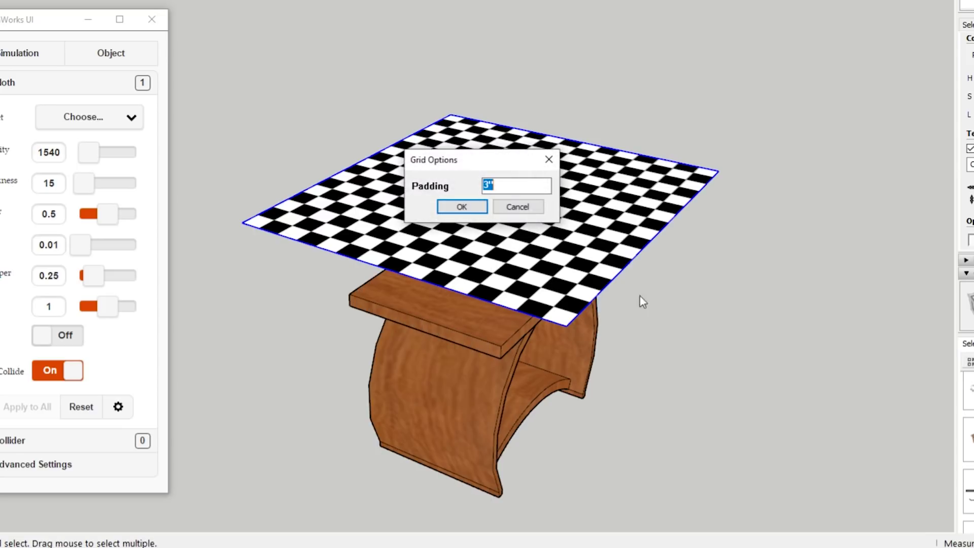
left_click(462, 206)
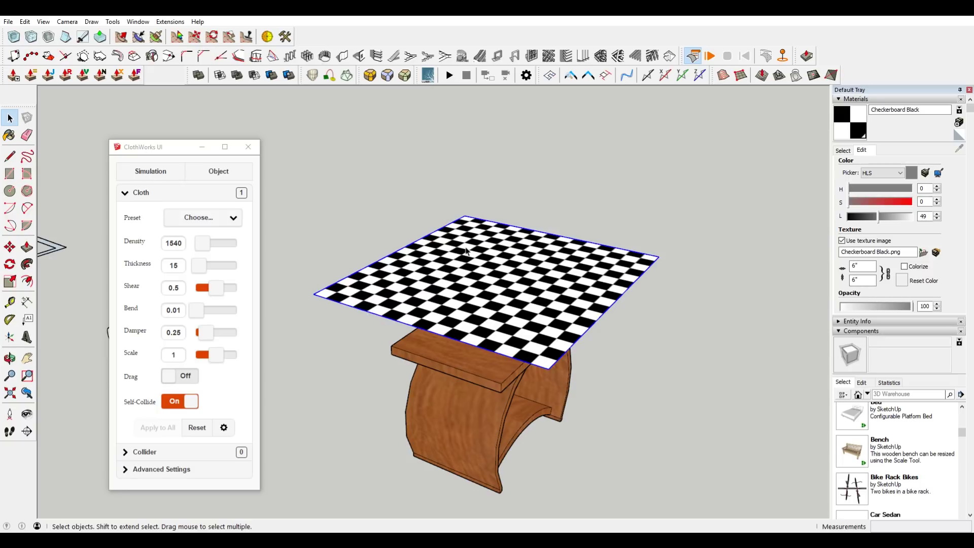
Run the ClothWorks simulation until the checkerboard cloth drapes over the table, then stop it
scroll(514, 374, "up", 5)
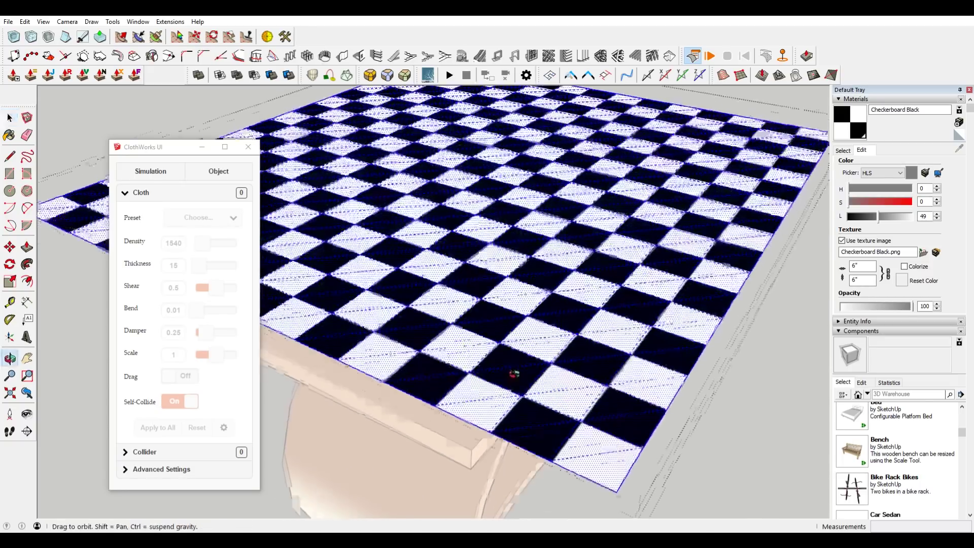
key("space")
scroll(518, 421, "down", 6)
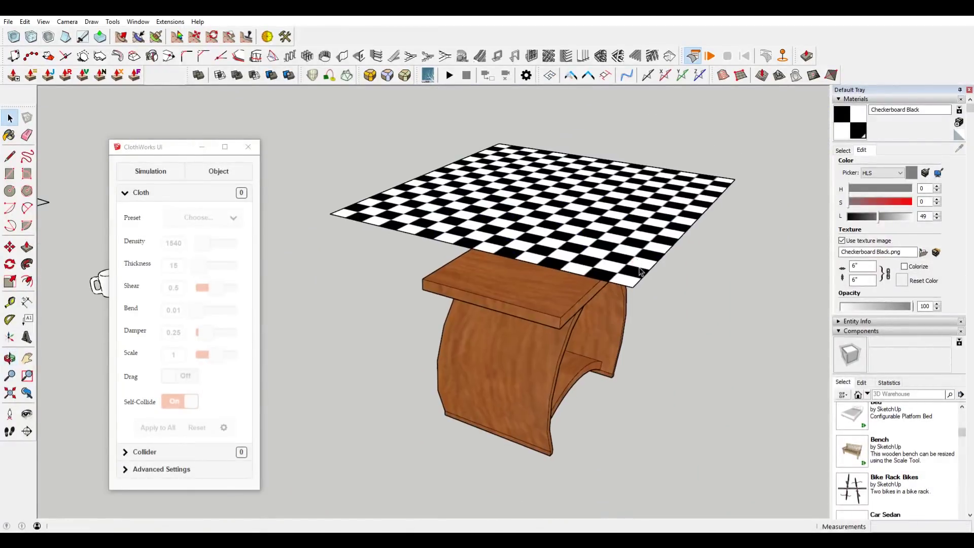
scroll(640, 273, "down", 2)
left_click(710, 56)
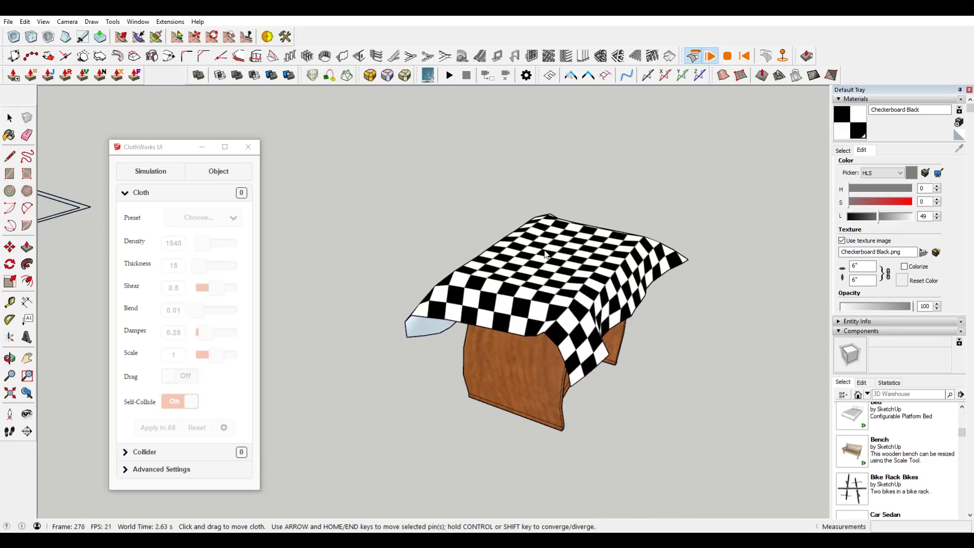
middle_click_drag(545, 254, 713, 221)
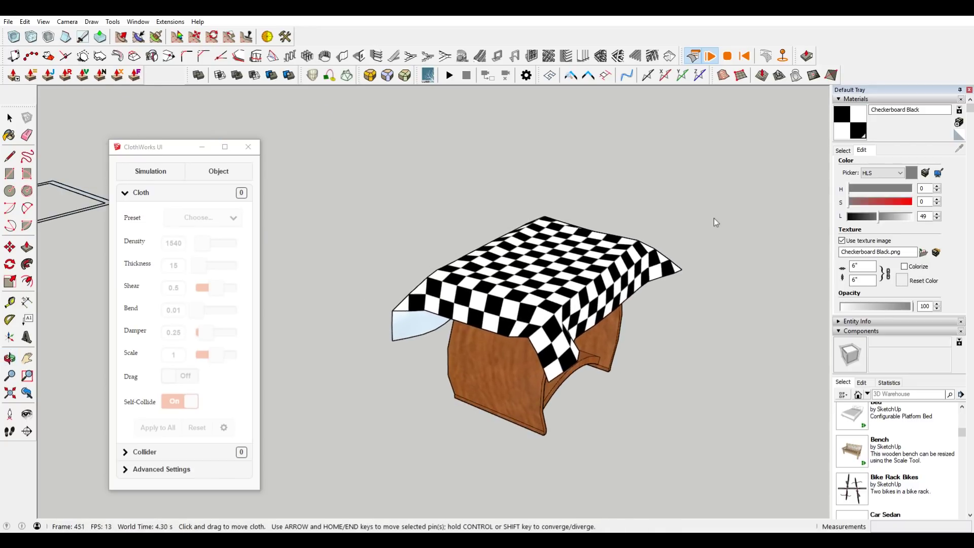
left_click(728, 57)
middle_click_drag(662, 290, 620, 266)
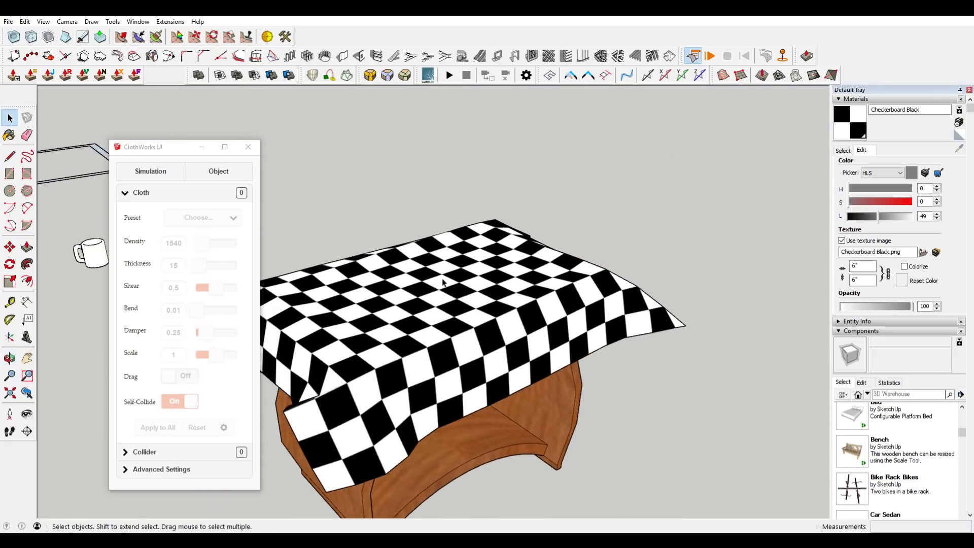
middle_click_drag(443, 283, 430, 355)
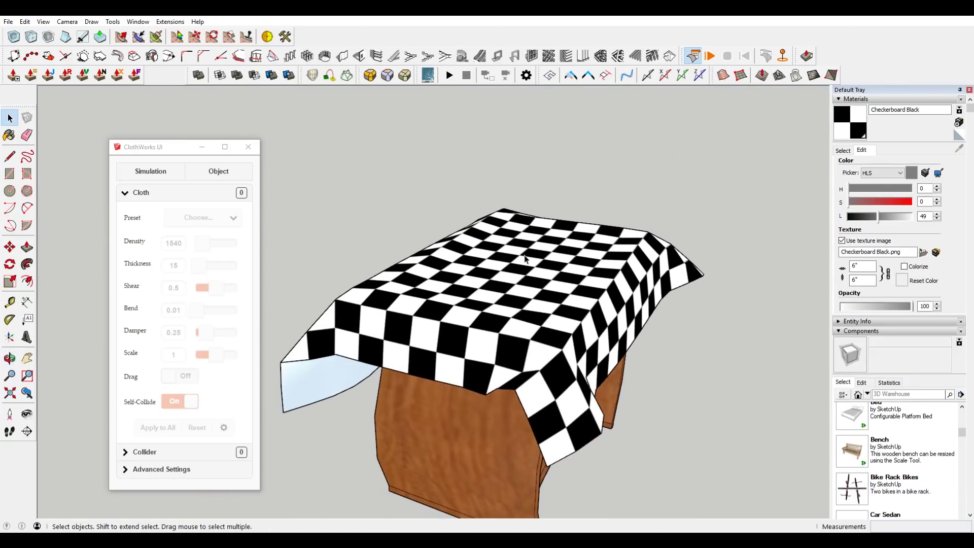
middle_click_drag(525, 259, 520, 325)
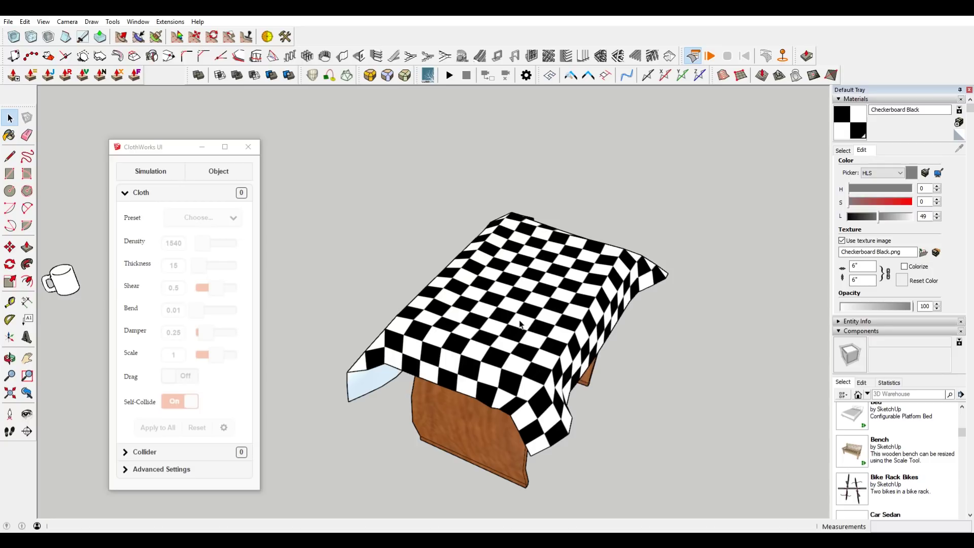
middle_click_drag(495, 340, 498, 307)
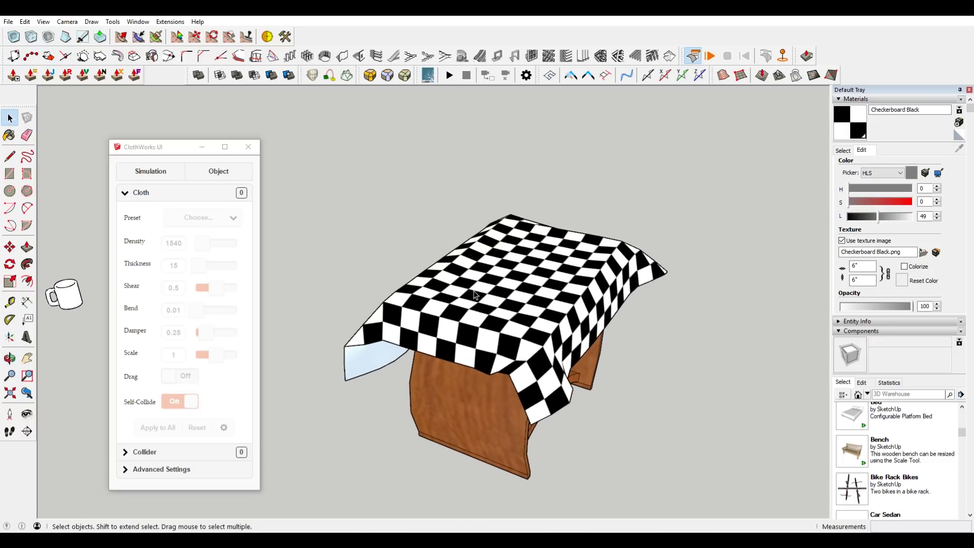